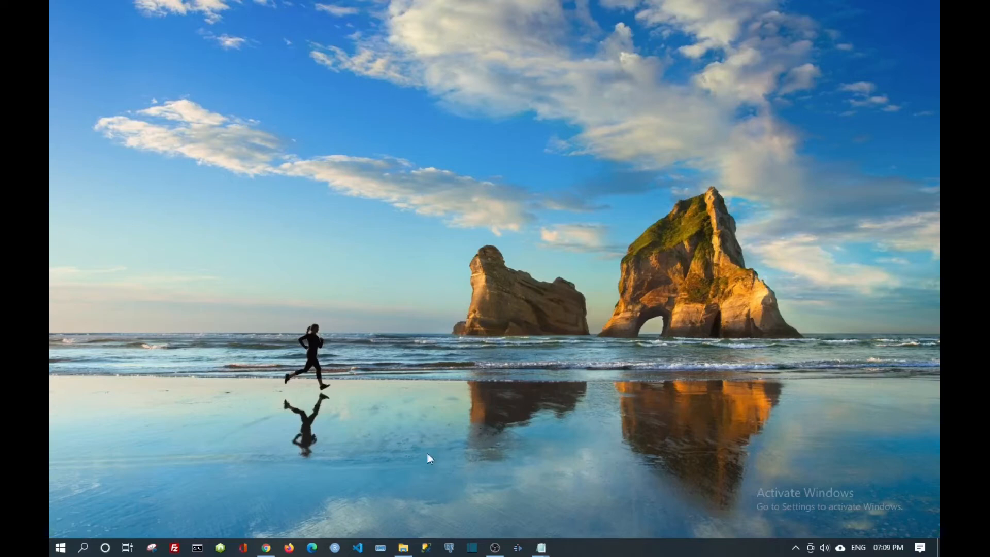
Switch to Chrome, open the YouTube site from the Google search results, and start a video upload.
{"action": "mouse_move", "coordinate": [268, 551]}
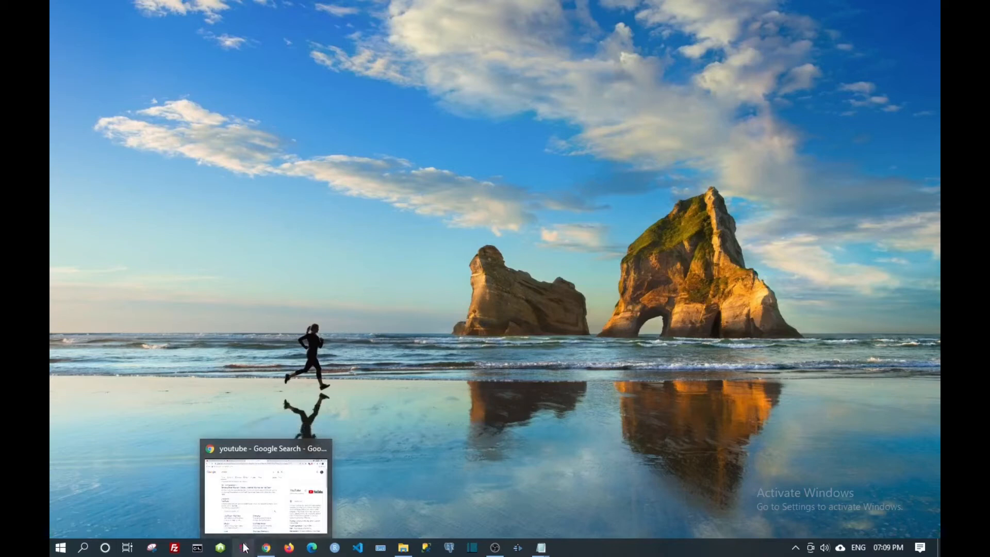
{"action": "left_click", "coordinate": [266, 550]}
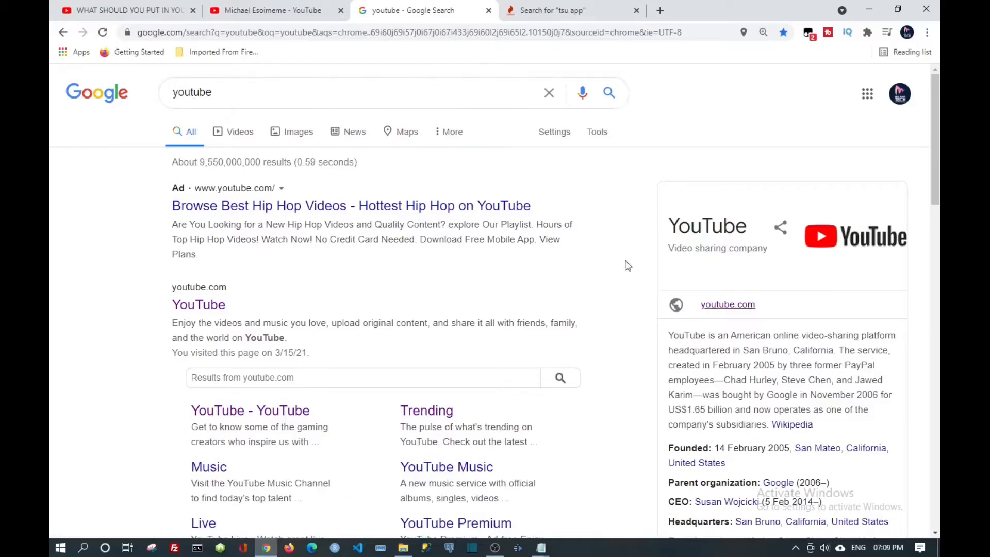
{"action": "left_click", "coordinate": [216, 310]}
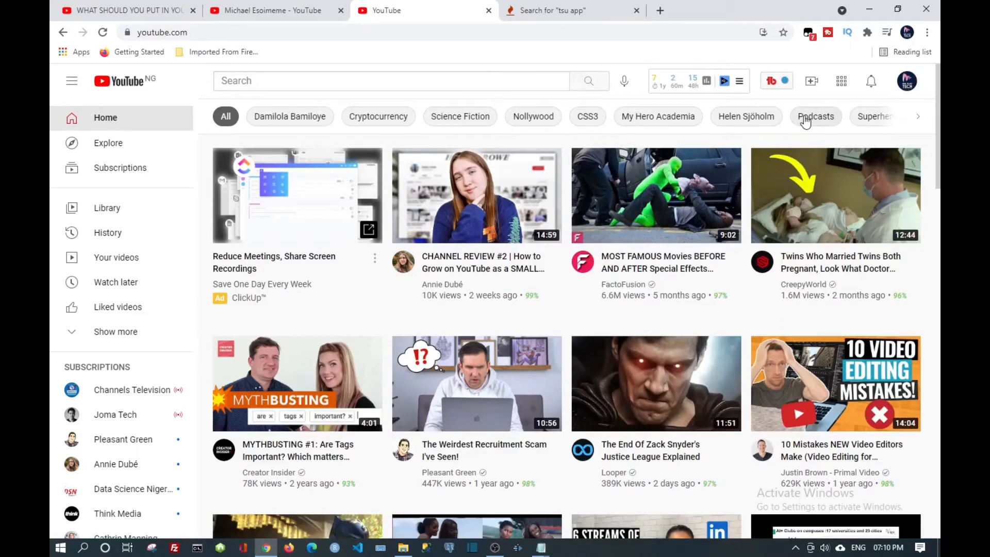
{"action": "left_click", "coordinate": [812, 84]}
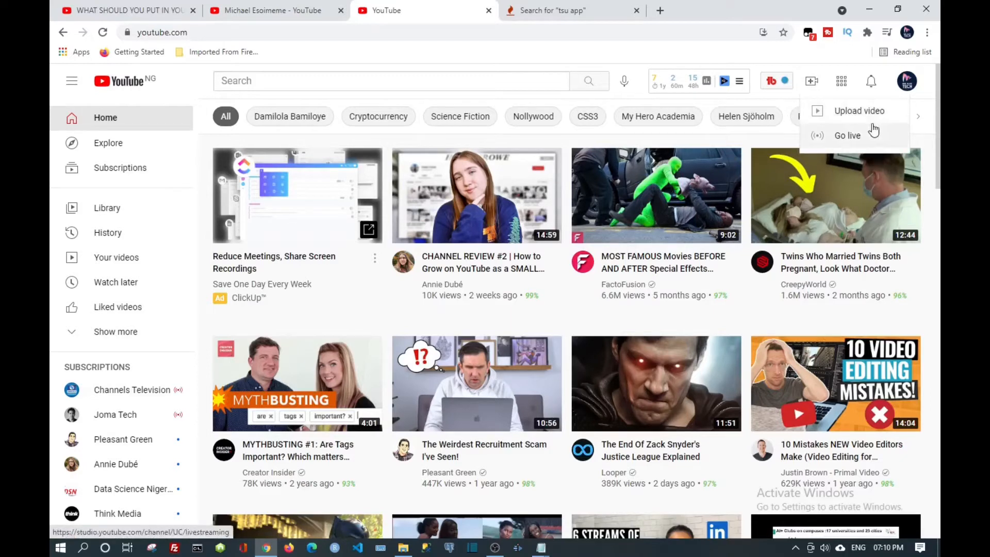
{"action": "left_click", "coordinate": [874, 111]}
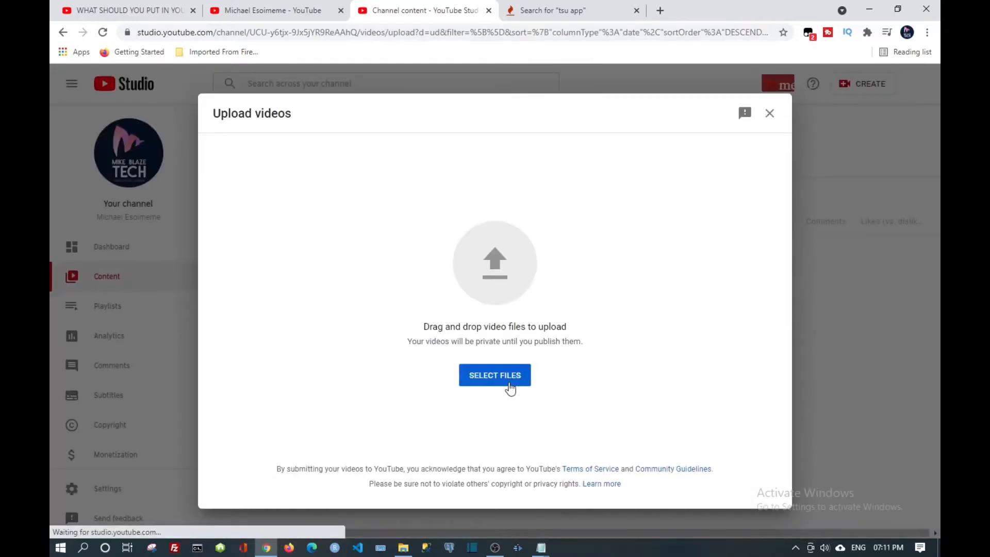
Select the "telegram" video file from the Videos folder and upload it.
{"action": "left_click", "coordinate": [496, 382]}
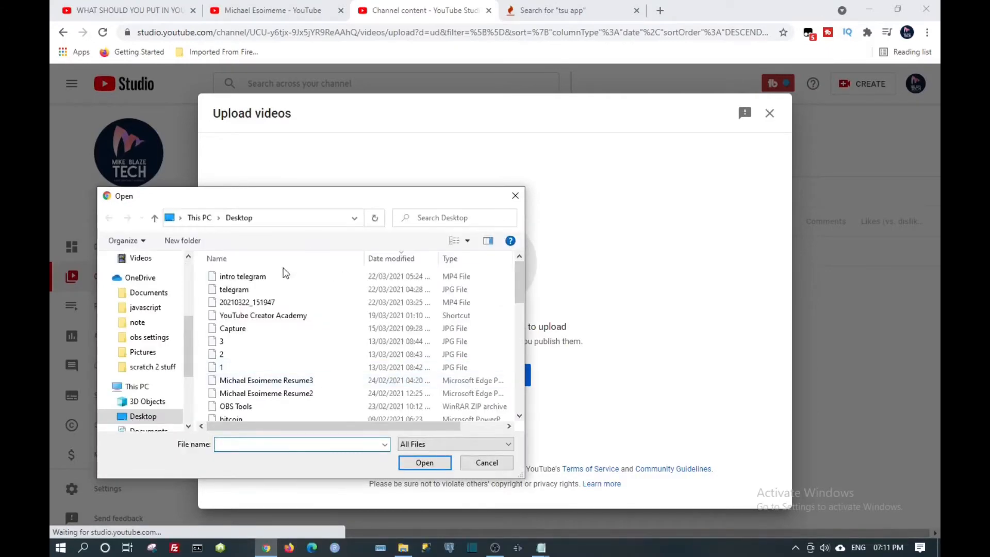
{"action": "left_click_drag", "start_coordinate": [365, 196], "coordinate": [396, 144]}
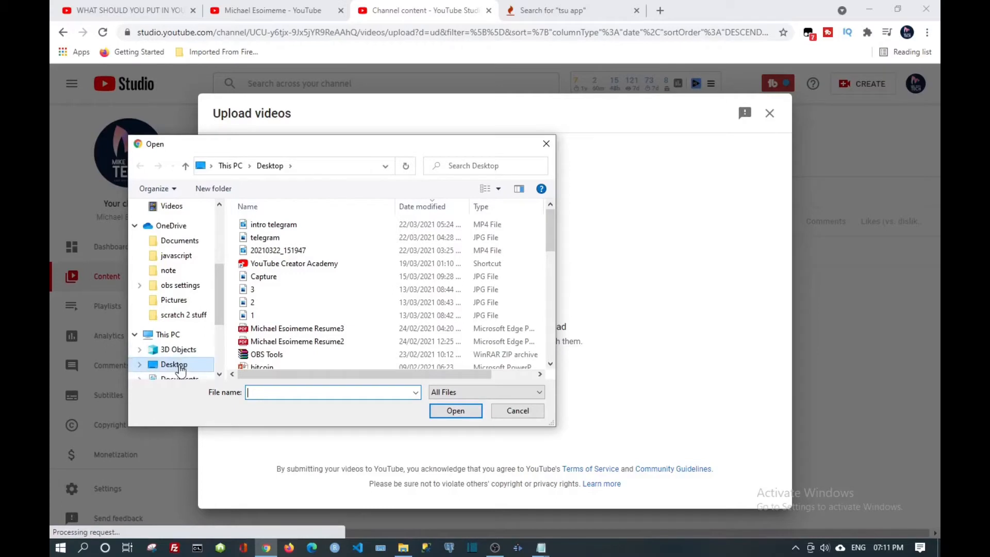
{"action": "scroll", "coordinate": [178, 248], "scroll_direction": "up", "scroll_amount": 1}
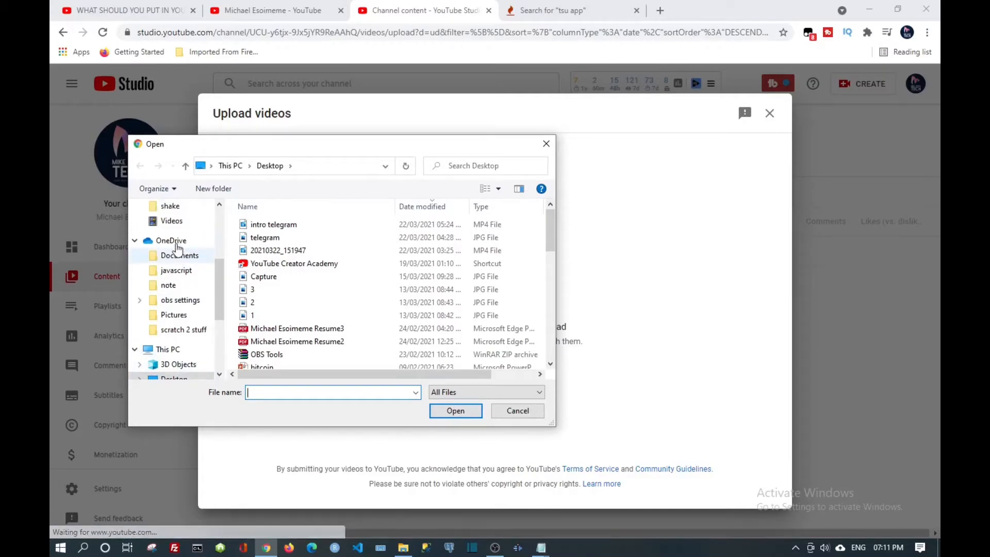
{"action": "scroll", "coordinate": [178, 248], "scroll_direction": "up", "scroll_amount": 2}
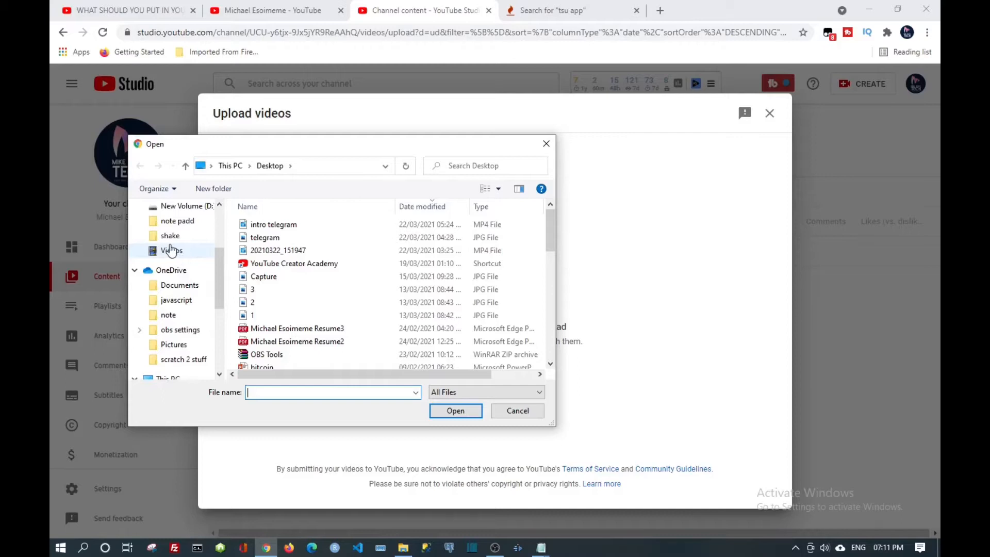
{"action": "left_click", "coordinate": [173, 252]}
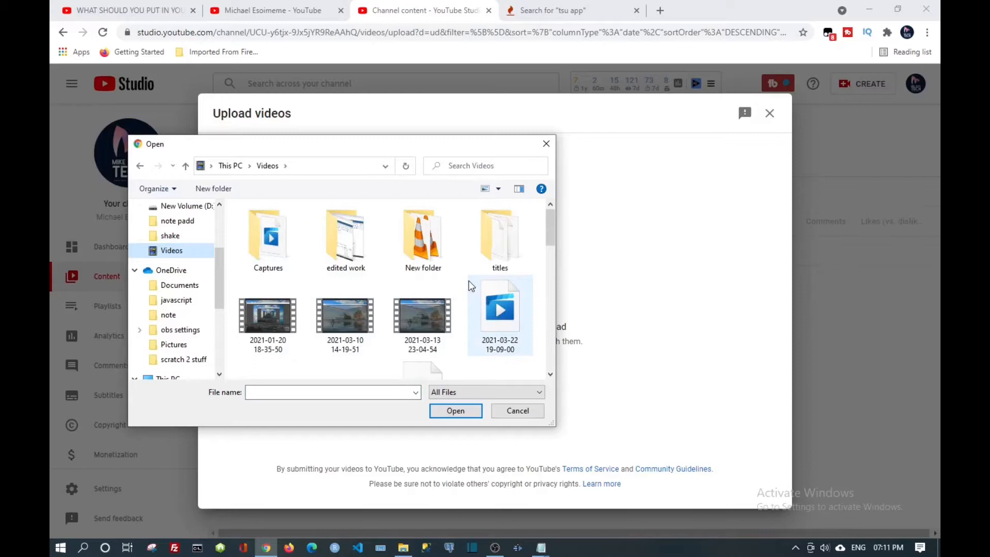
{"action": "scroll", "coordinate": [471, 286], "scroll_direction": "down", "scroll_amount": 1}
{"action": "scroll", "coordinate": [471, 286], "scroll_direction": "down", "scroll_amount": 1}
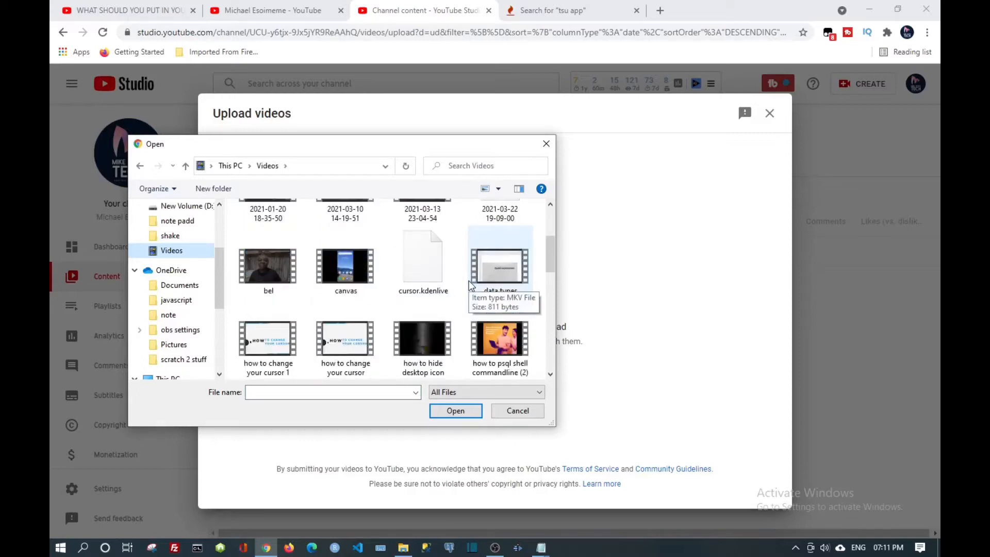
{"action": "scroll", "coordinate": [470, 286], "scroll_direction": "down", "scroll_amount": 4}
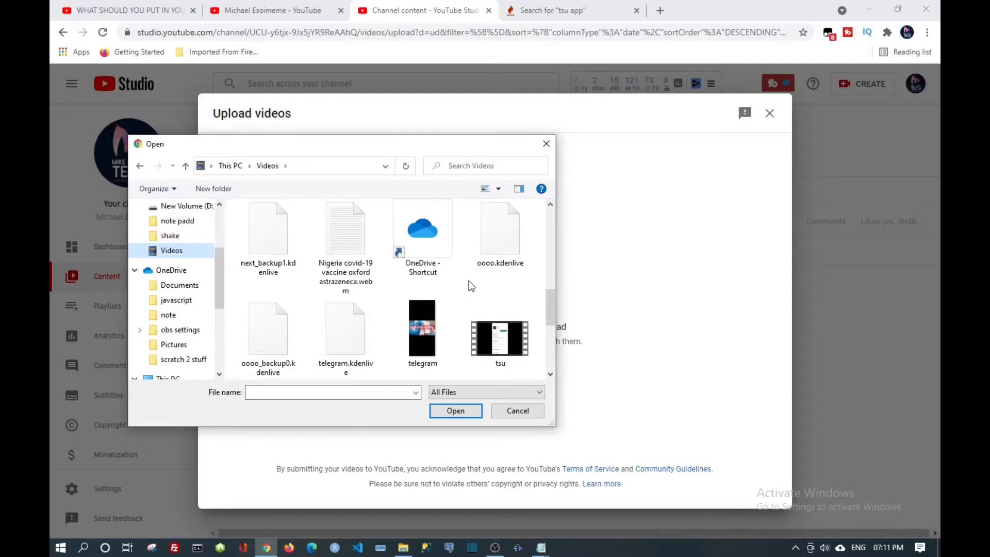
{"action": "scroll", "coordinate": [471, 285], "scroll_direction": "down", "scroll_amount": 1}
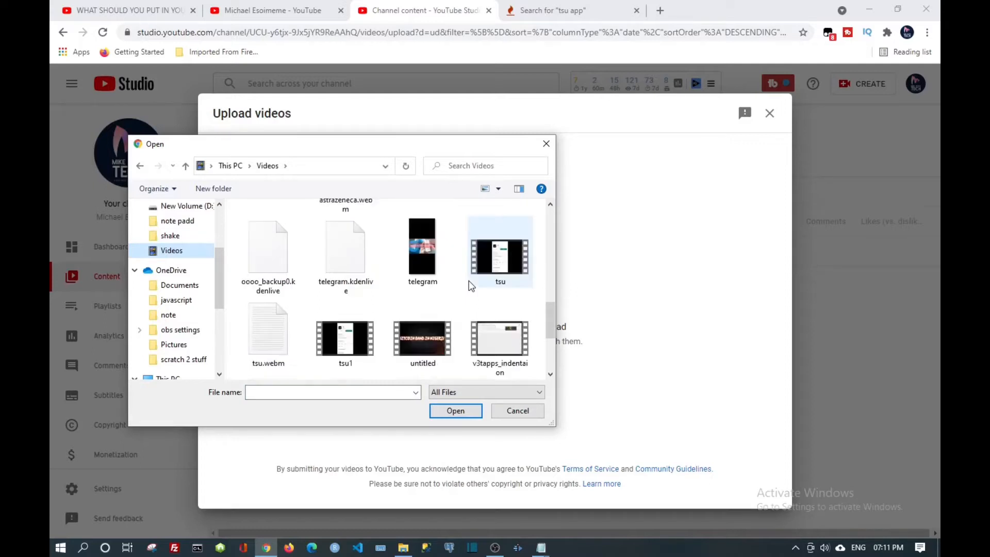
{"action": "left_click", "coordinate": [425, 272]}
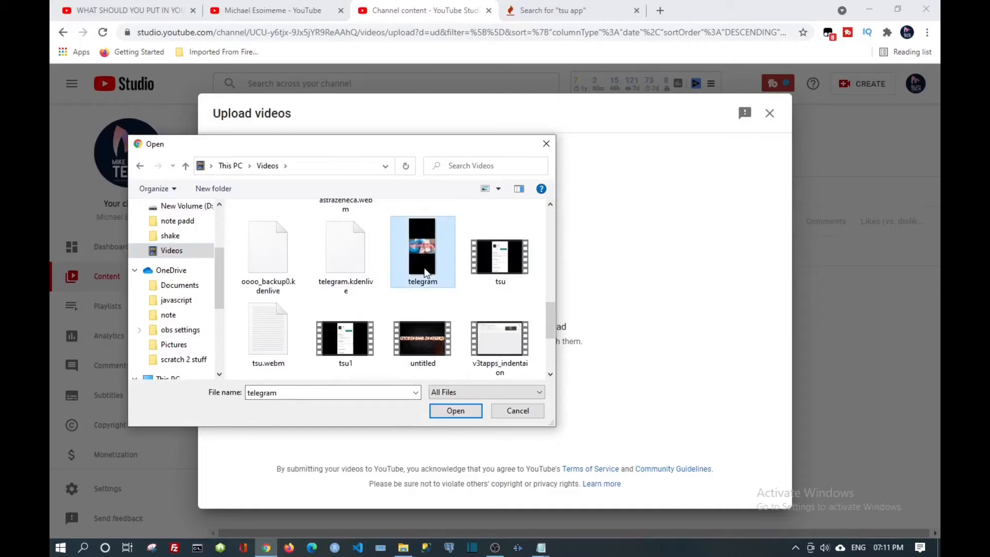
{"action": "left_click", "coordinate": [455, 413]}
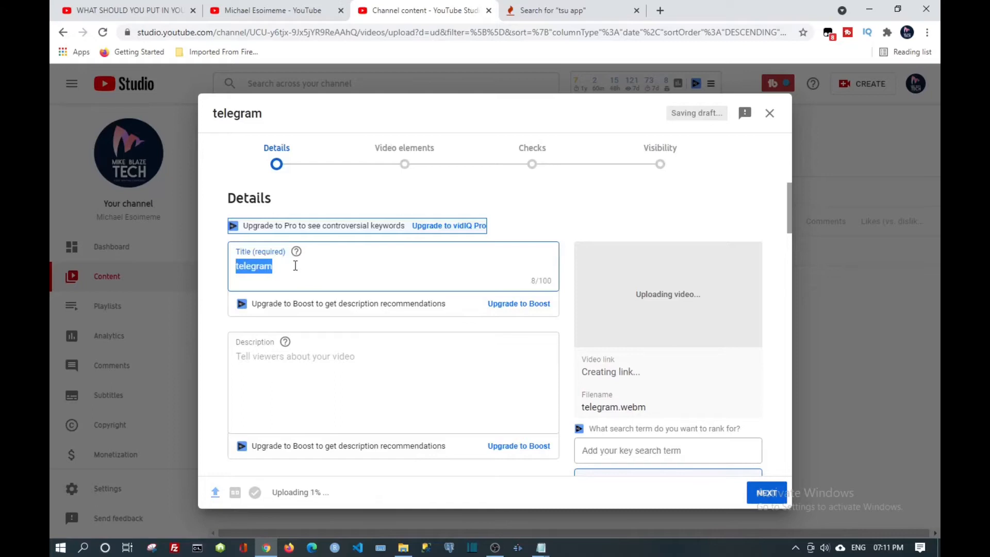
Switch to the untitled Notepad notes and copy the first line, "how to use telegram".
{"action": "left_click", "coordinate": [296, 266]}
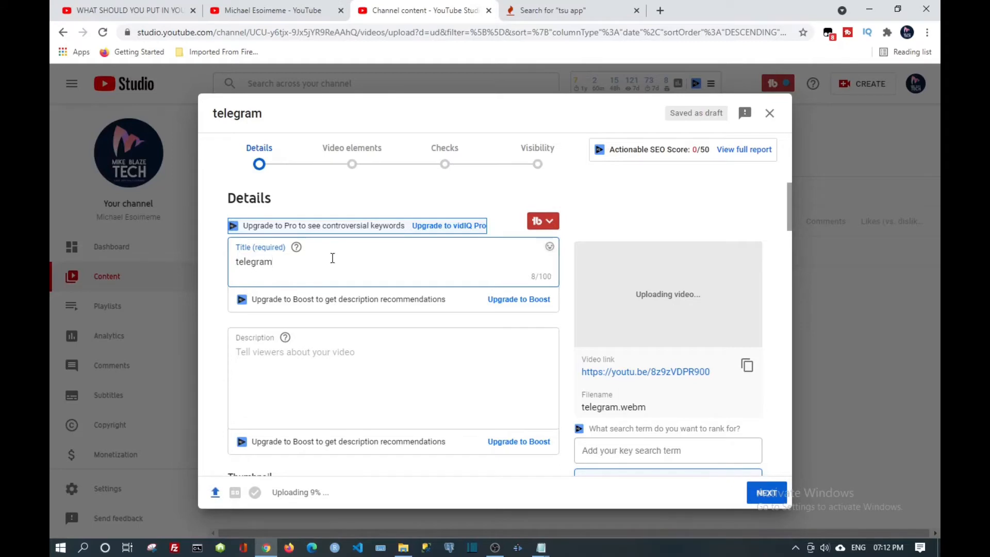
{"action": "left_click", "coordinate": [541, 548]}
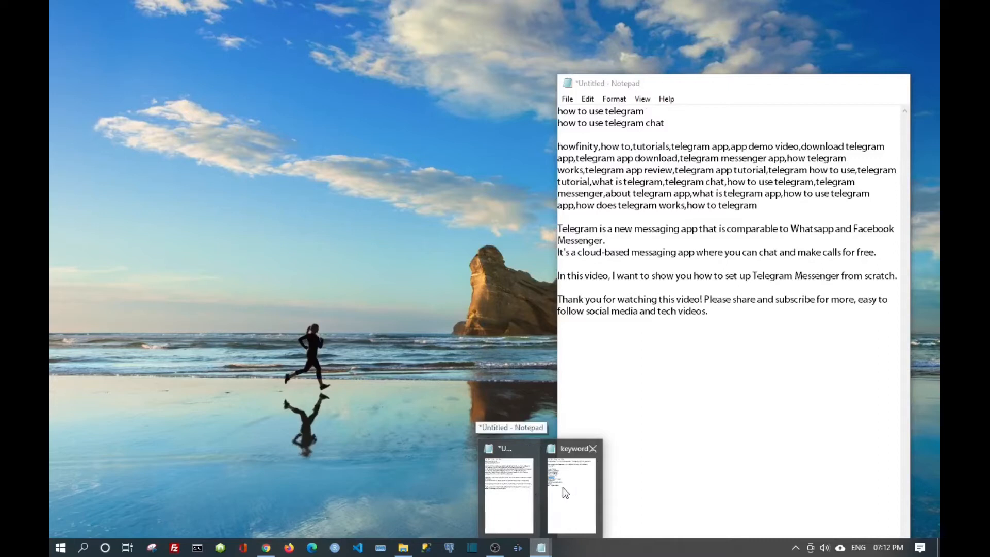
{"action": "left_click", "coordinate": [515, 499]}
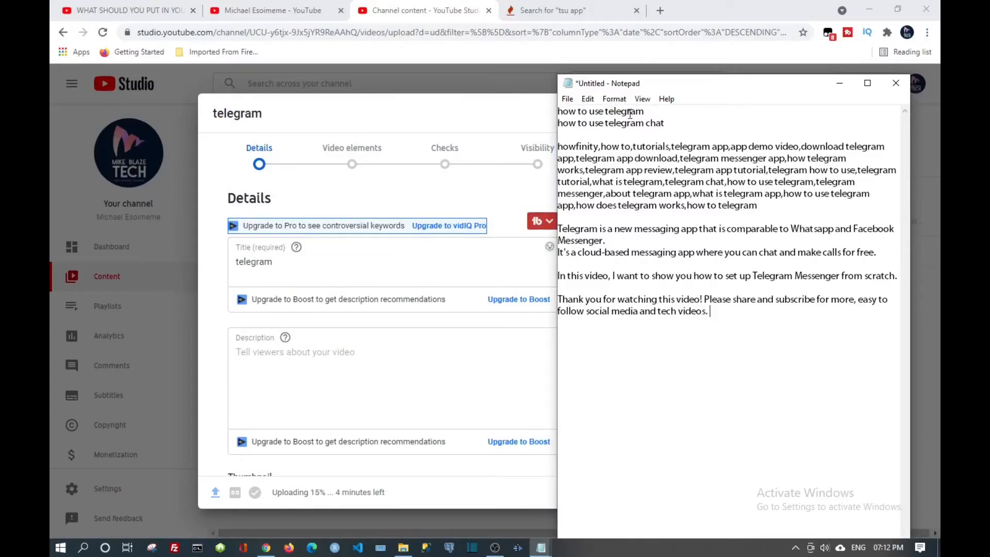
{"action": "left_click_drag", "start_coordinate": [646, 112], "coordinate": [556, 113]}
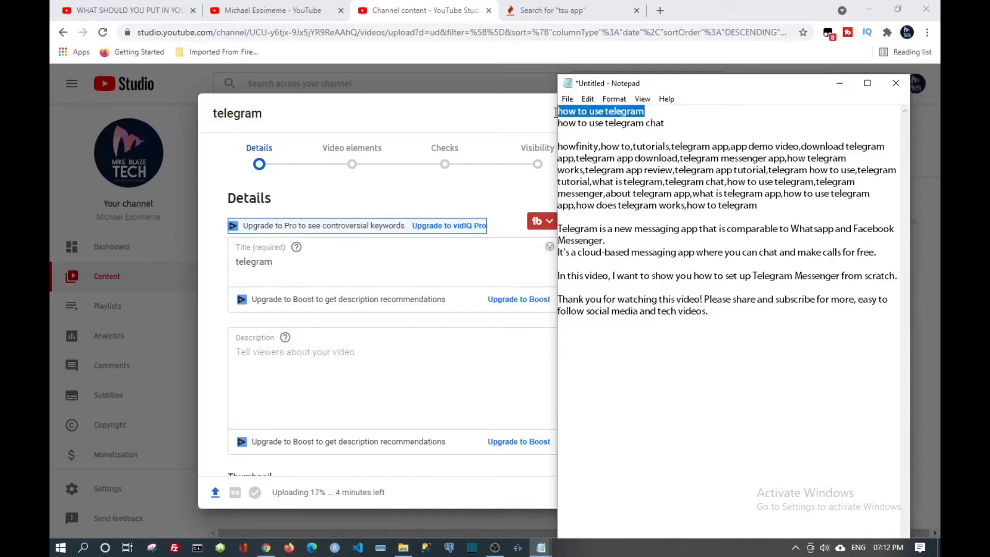
{"action": "right_click", "coordinate": [571, 112]}
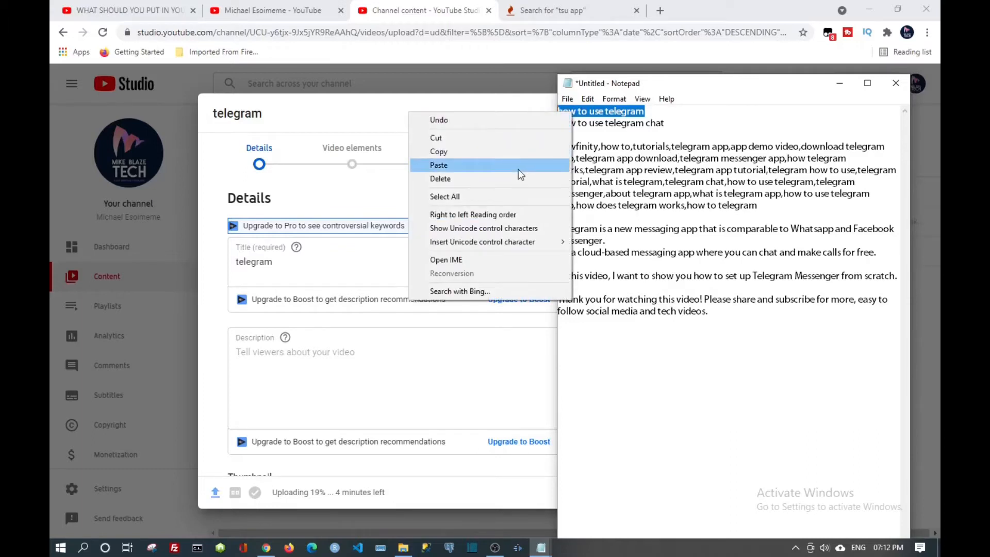
{"action": "left_click", "coordinate": [520, 162]}
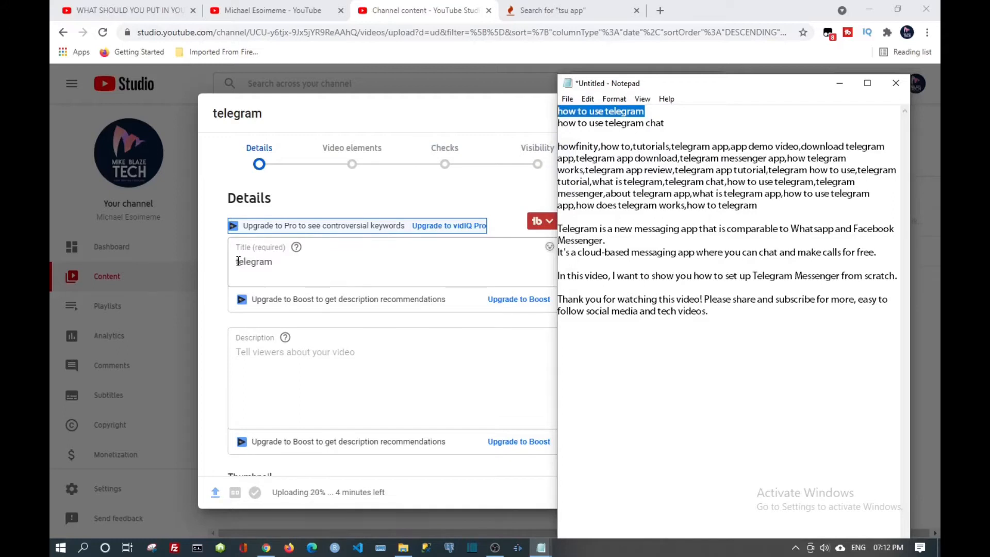
Replace the uploaded video's title with the copied text "how to use telegram".
{"action": "left_click", "coordinate": [239, 262]}
{"action": "left_click_drag", "start_coordinate": [237, 262], "coordinate": [279, 261]}
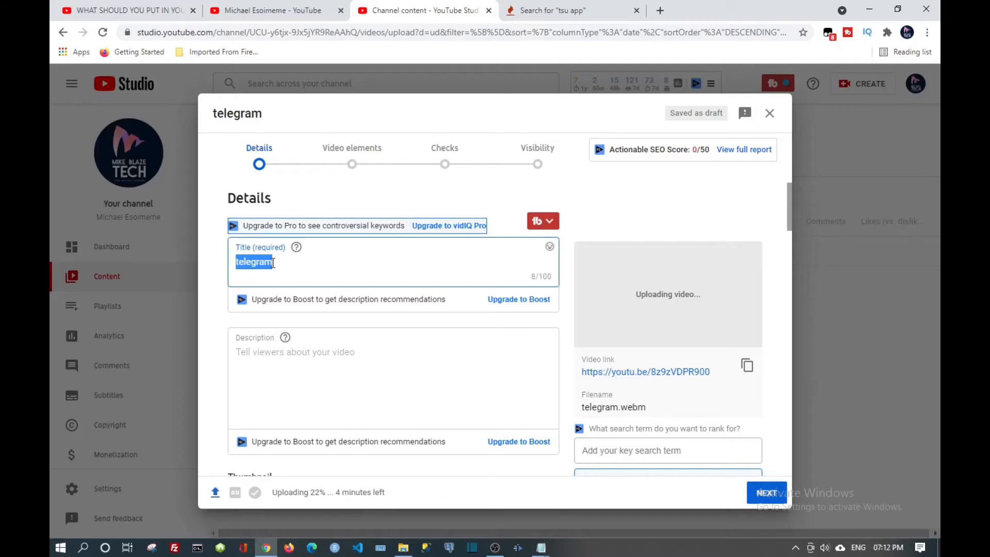
{"action": "right_click", "coordinate": [268, 262]}
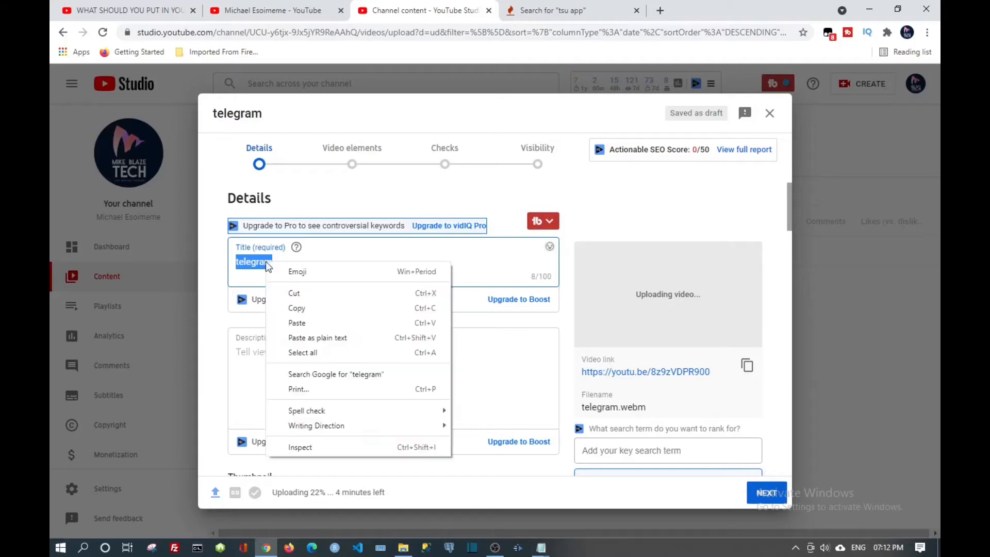
{"action": "left_click", "coordinate": [298, 323]}
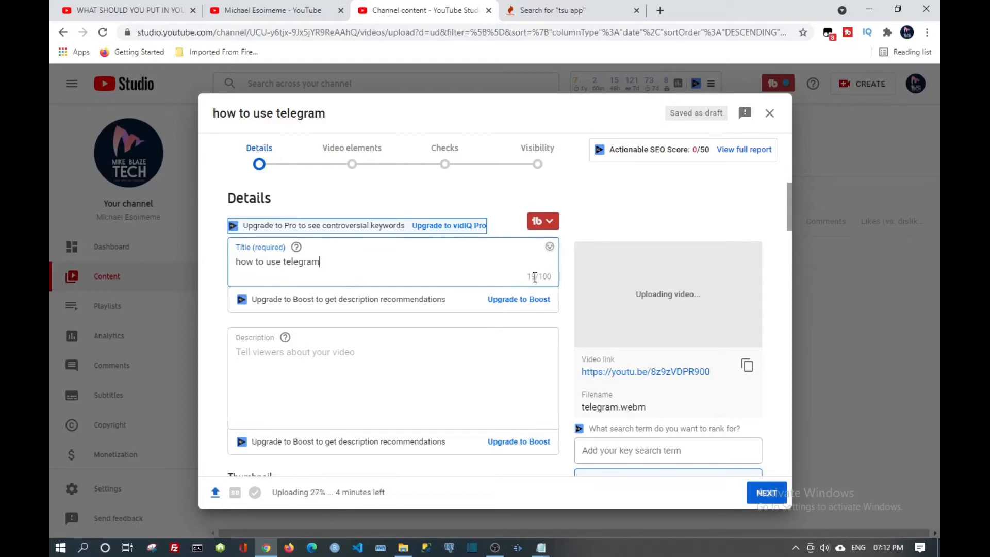
Copy the description paragraphs from the untitled Notepad notes, from "Telegram is a new messaging app" through "tech videos.".
{"action": "scroll", "coordinate": [491, 361], "scroll_direction": "down", "scroll_amount": 5}
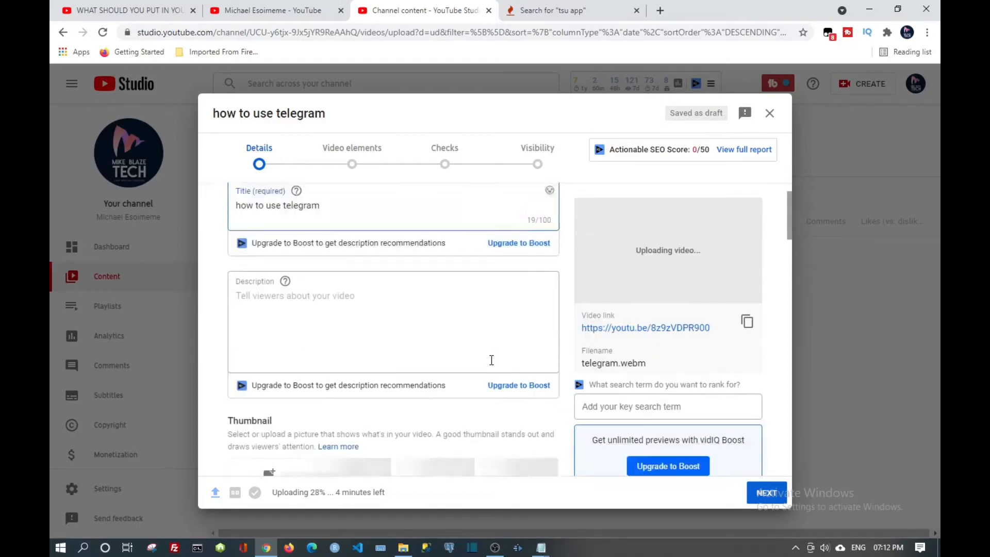
{"action": "scroll", "coordinate": [491, 365], "scroll_direction": "up", "scroll_amount": 5}
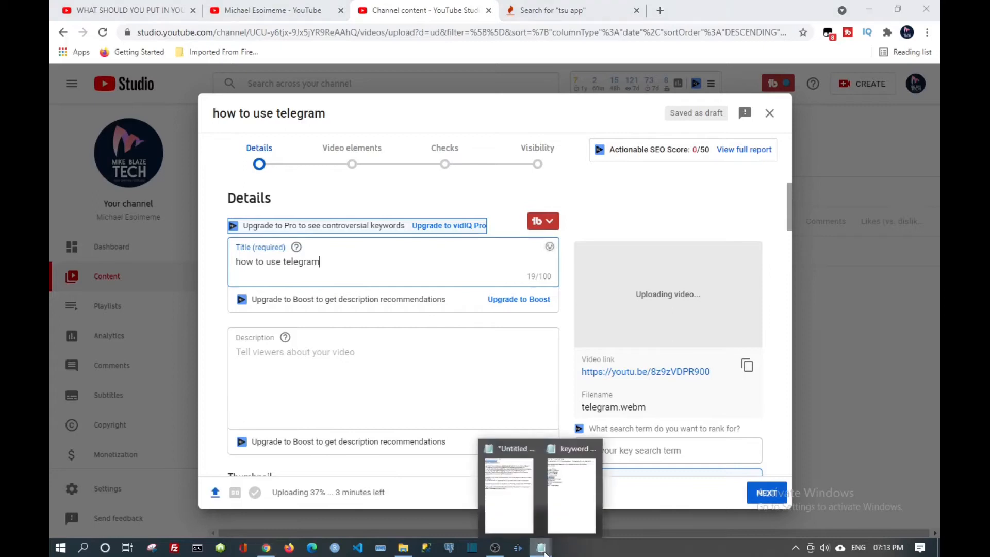
{"action": "left_click", "coordinate": [520, 496]}
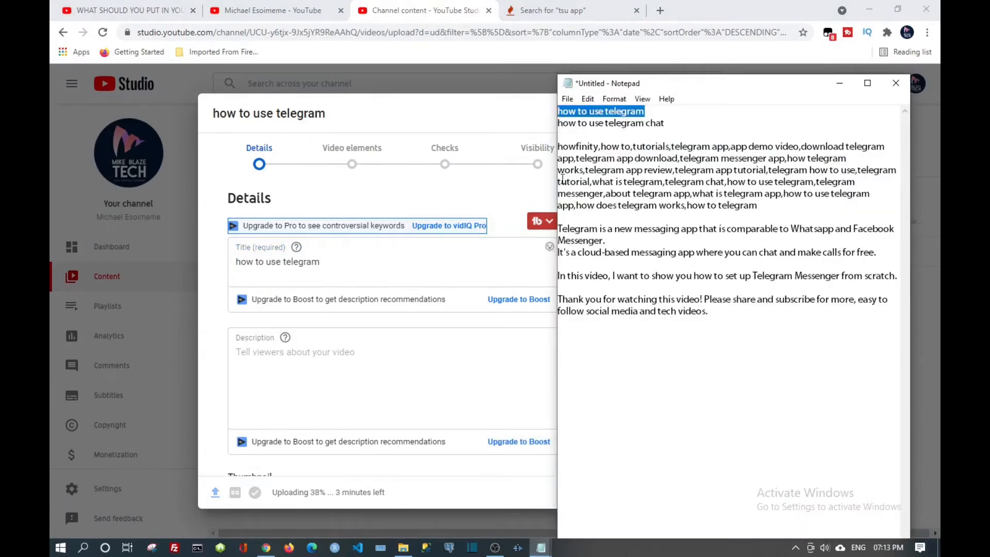
{"action": "left_click_drag", "start_coordinate": [560, 228], "coordinate": [839, 312]}
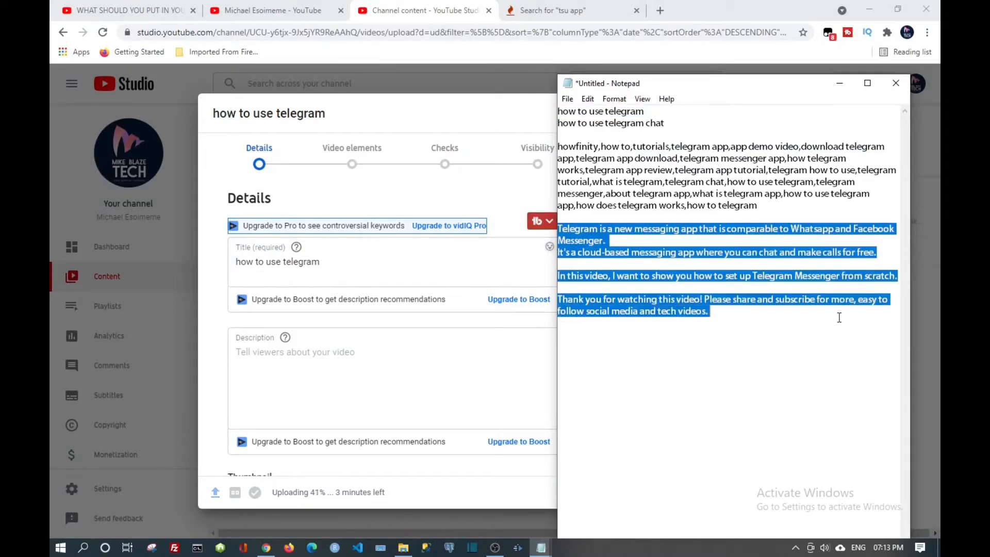
{"action": "right_click", "coordinate": [594, 249]}
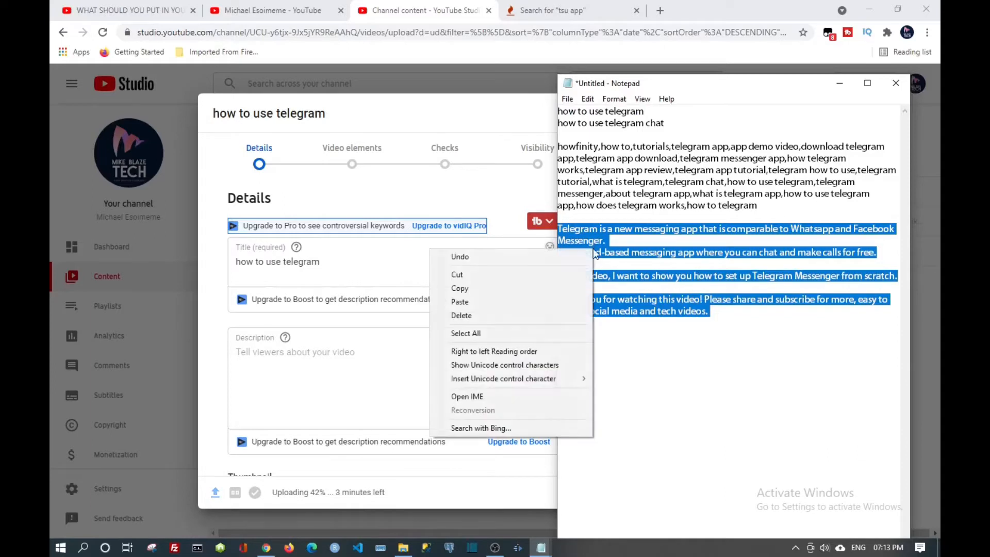
{"action": "left_click", "coordinate": [544, 289]}
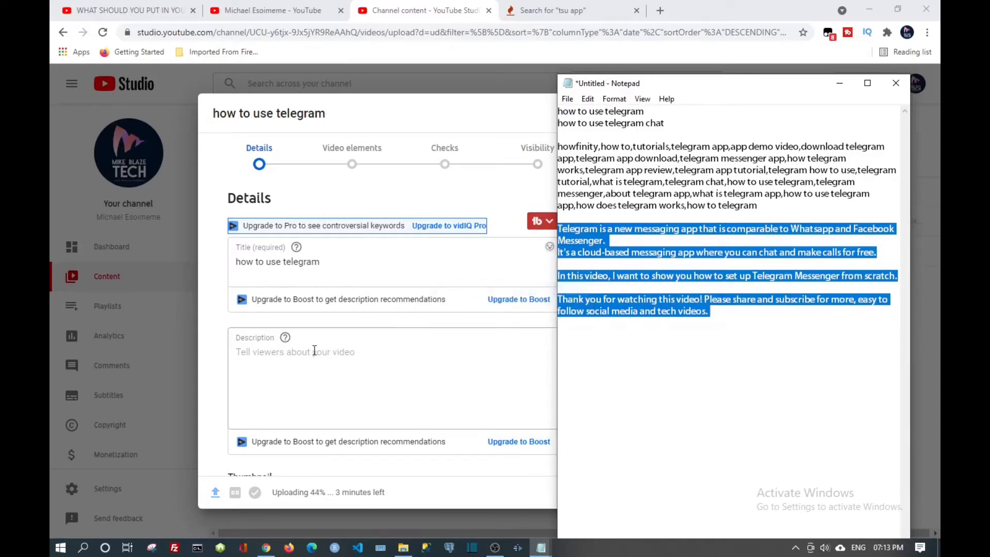
Paste the copied Telegram Messenger paragraphs into the video's description.
{"action": "left_click", "coordinate": [314, 351]}
{"action": "right_click", "coordinate": [316, 351]}
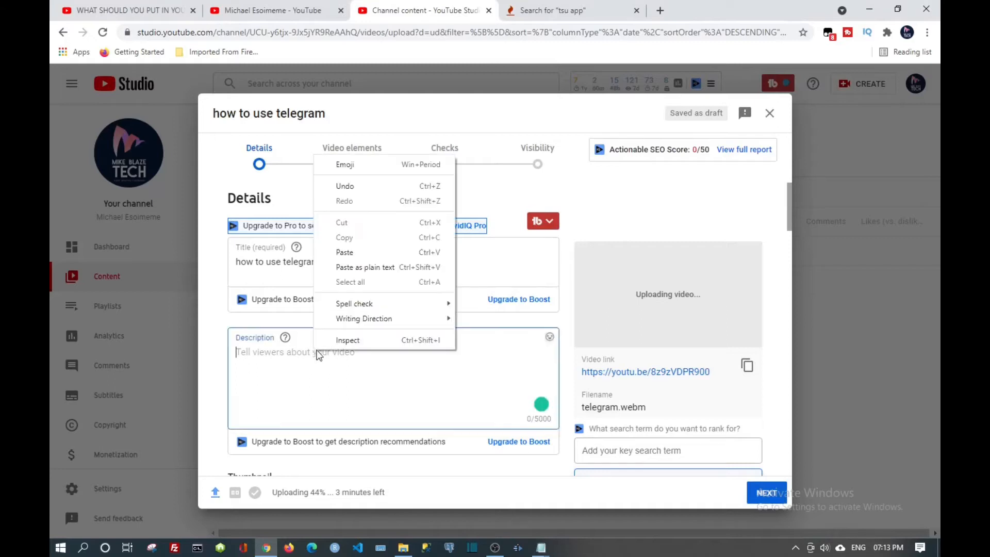
{"action": "left_click", "coordinate": [340, 254]}
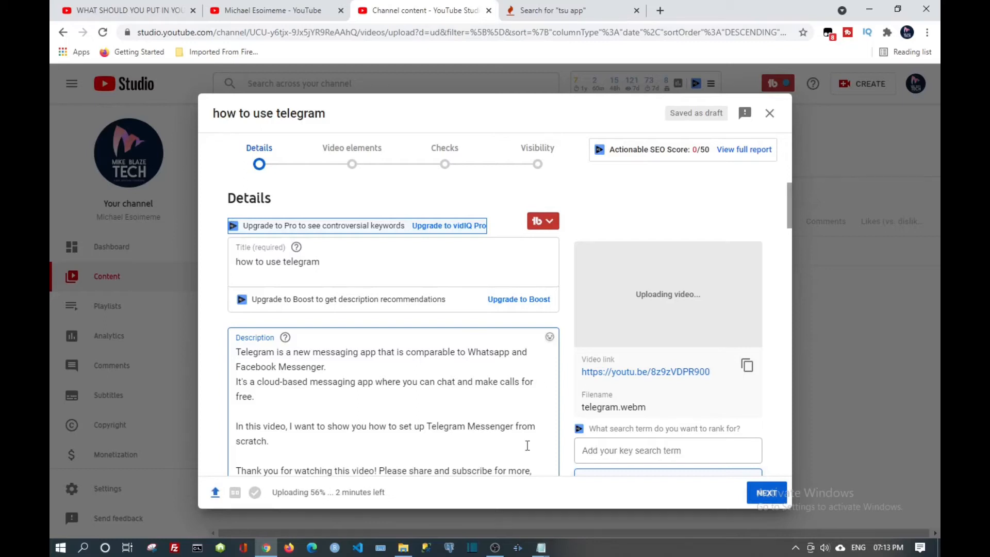
Review the thumbnail, playlist and audience settings in the video's upload details.
{"action": "scroll", "coordinate": [507, 347], "scroll_direction": "down", "scroll_amount": 2}
{"action": "scroll", "coordinate": [507, 347], "scroll_direction": "down", "scroll_amount": 8}
{"action": "scroll", "coordinate": [506, 348], "scroll_direction": "up", "scroll_amount": 6}
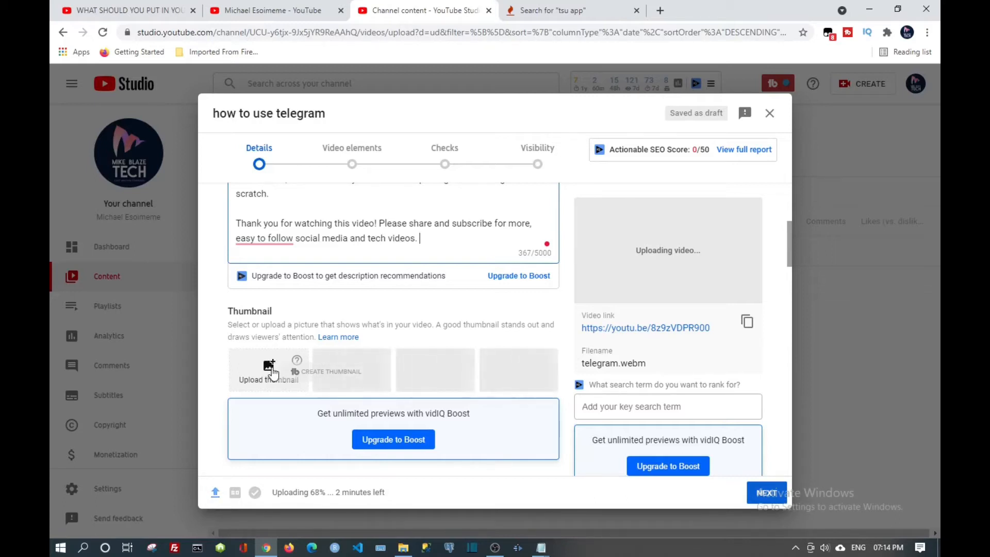
{"action": "scroll", "coordinate": [271, 368], "scroll_direction": "down", "scroll_amount": 6}
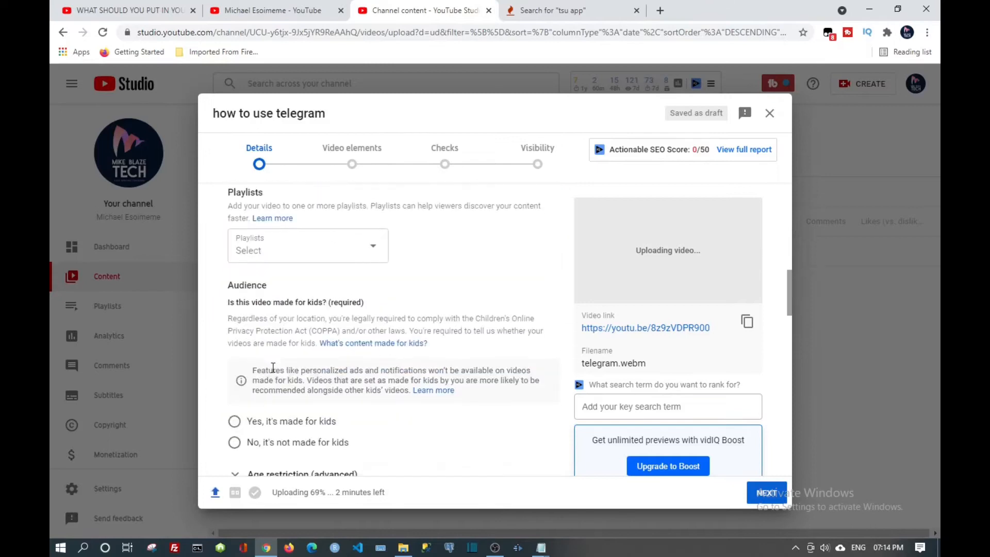
{"action": "scroll", "coordinate": [274, 367], "scroll_direction": "up", "scroll_amount": 1}
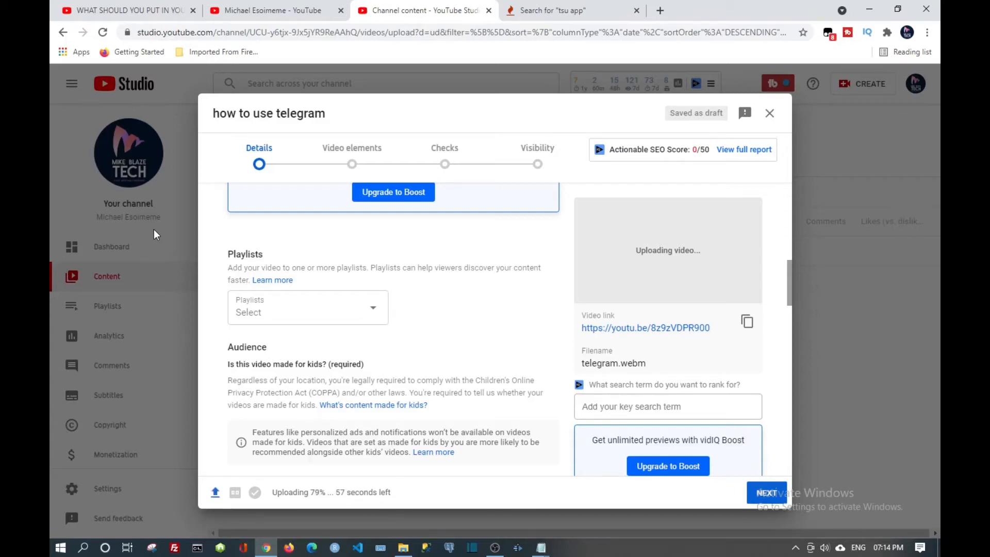
Select the "useful apps" playlist for the video.
{"action": "left_click", "coordinate": [374, 313]}
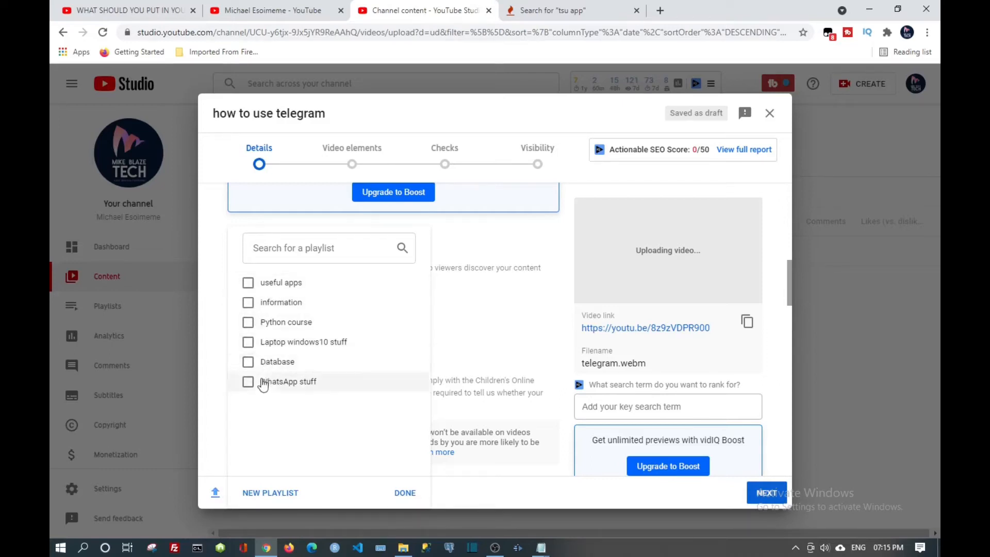
{"action": "left_click", "coordinate": [248, 287]}
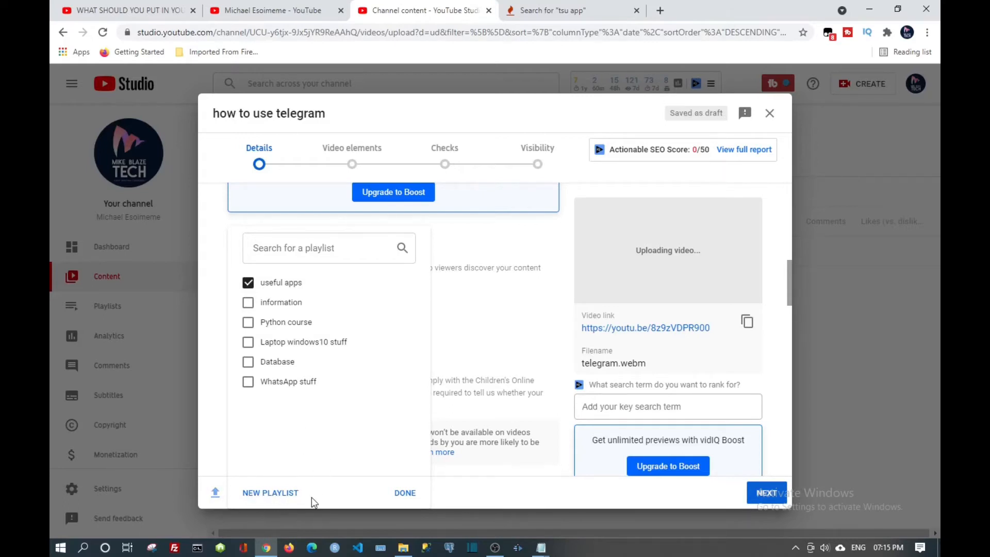
{"action": "left_click", "coordinate": [284, 493]}
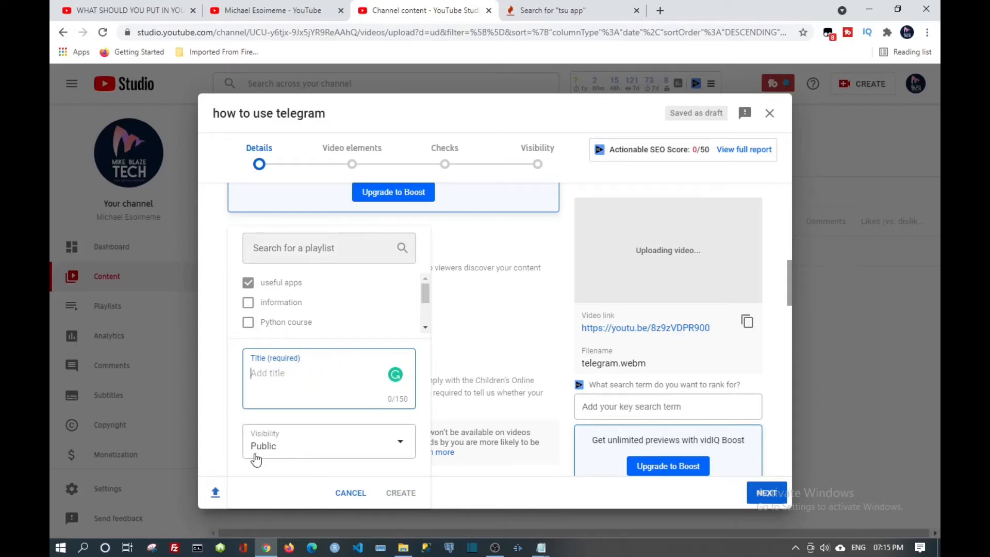
{"action": "left_click", "coordinate": [401, 447]}
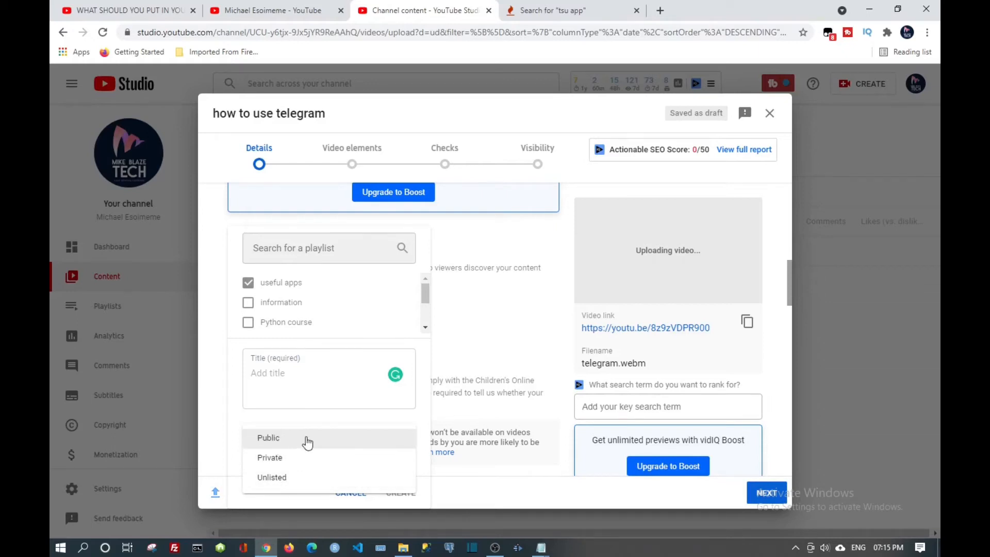
{"action": "left_click", "coordinate": [388, 445]}
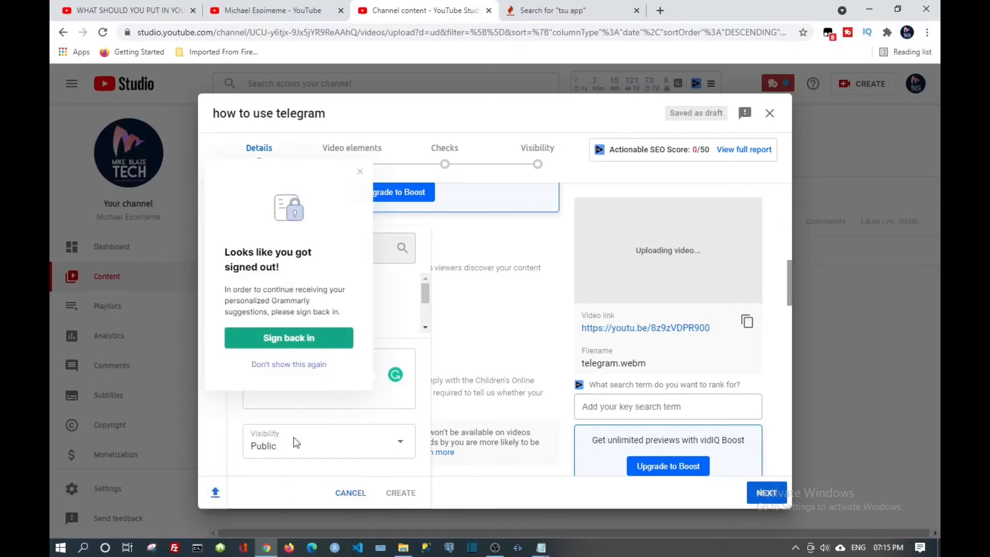
{"action": "left_click", "coordinate": [360, 171]}
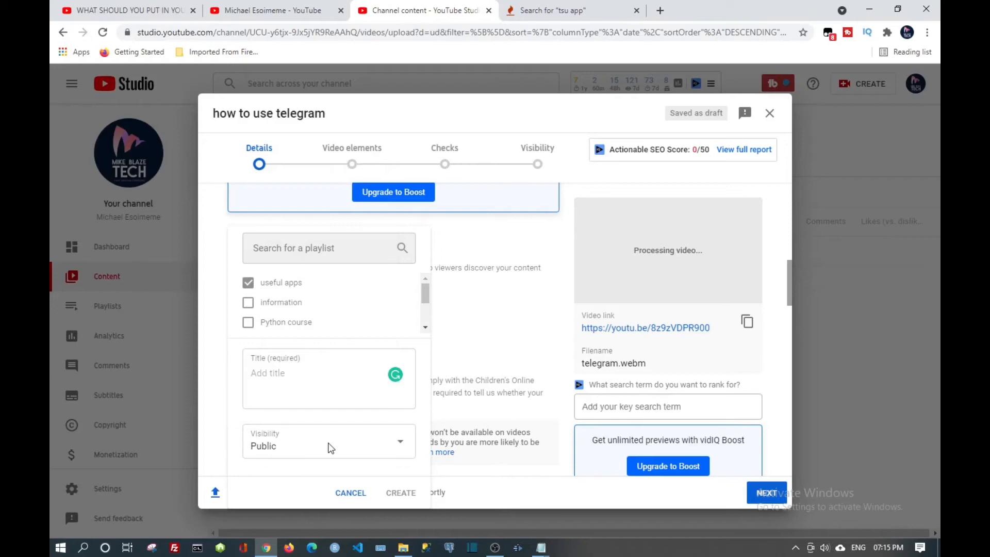
{"action": "left_click", "coordinate": [361, 494]}
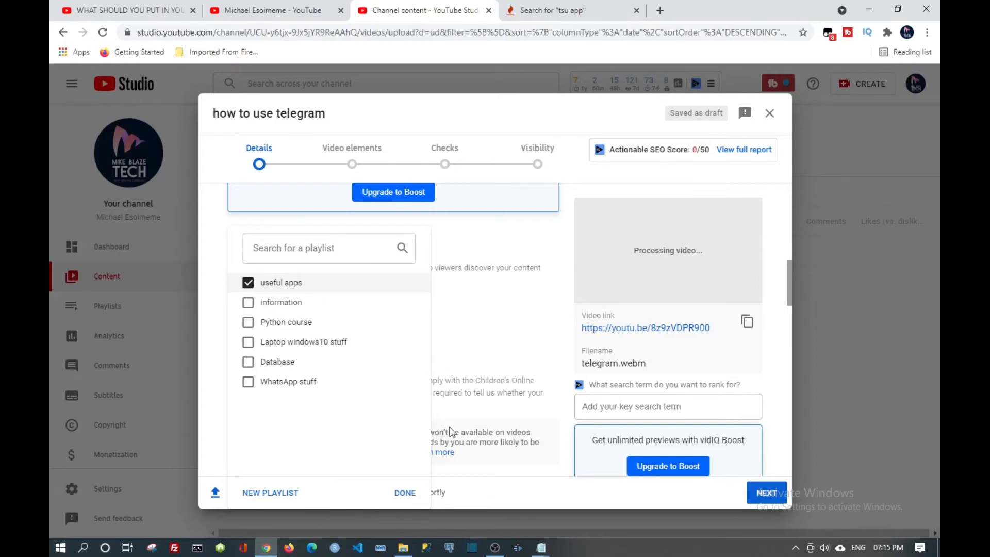
Apply the playlist selection and mark the video as not made for kids.
{"action": "left_click", "coordinate": [410, 494]}
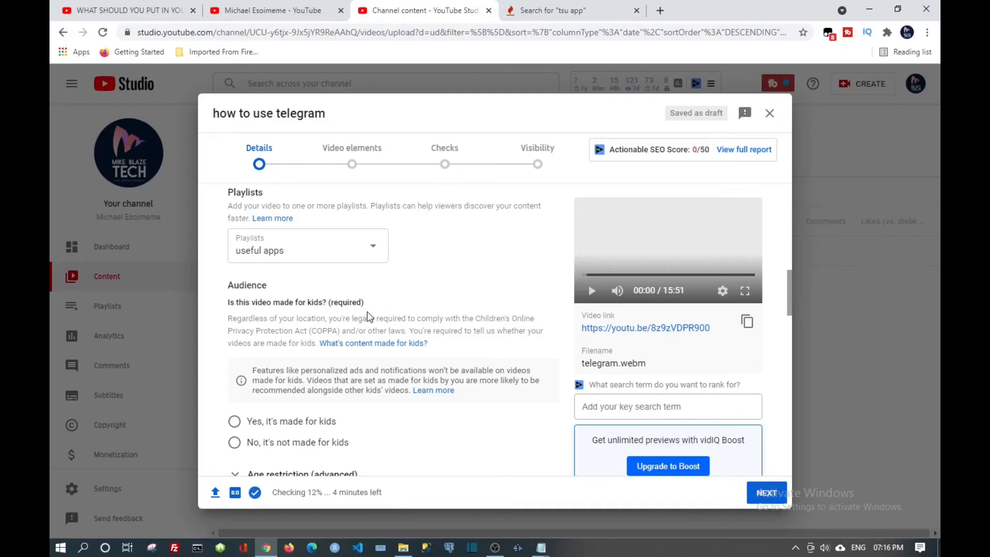
{"action": "scroll", "coordinate": [330, 363], "scroll_direction": "down", "scroll_amount": 1}
{"action": "scroll", "coordinate": [330, 361], "scroll_direction": "down", "scroll_amount": 2}
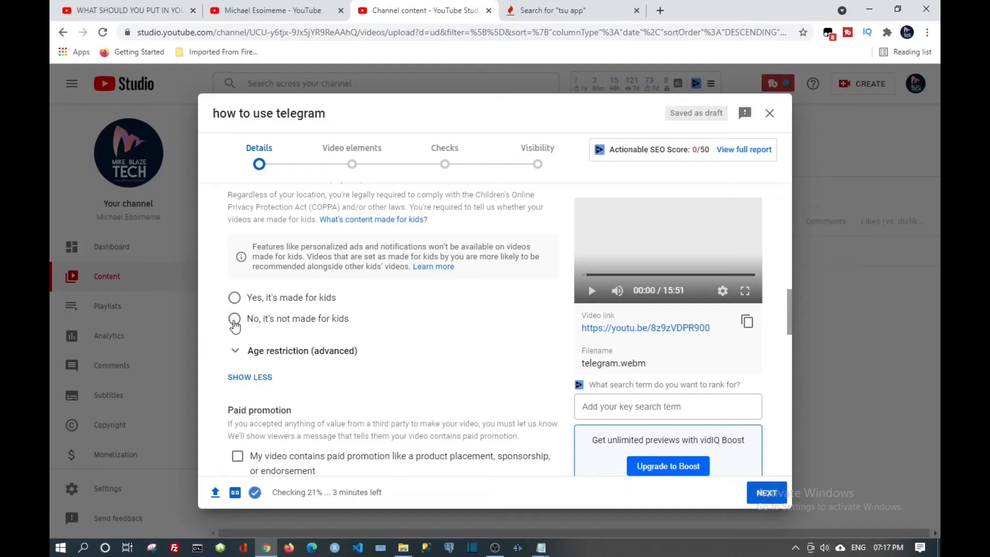
{"action": "left_click", "coordinate": [234, 320]}
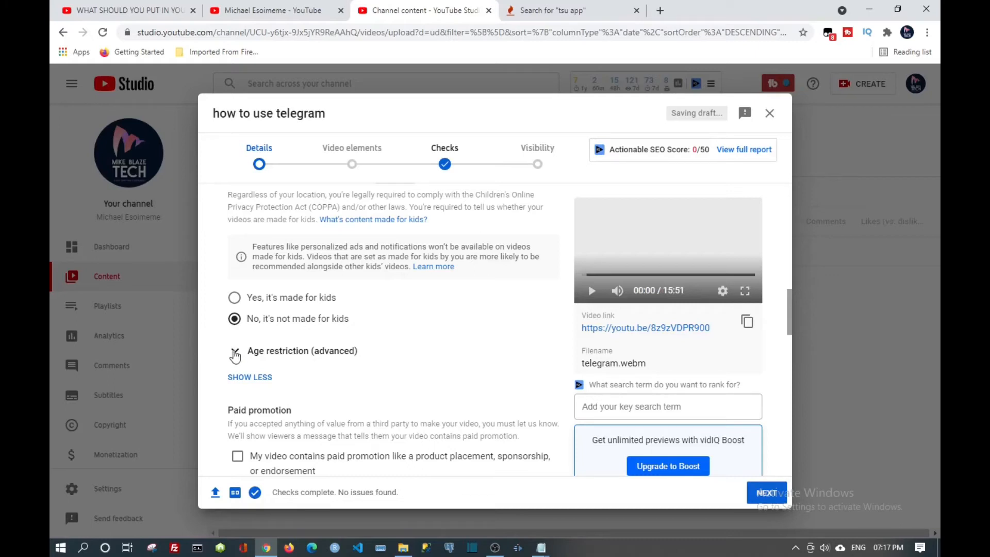
Expand the advanced age restriction options and review them together with the paid promotion setting.
{"action": "left_click", "coordinate": [235, 353]}
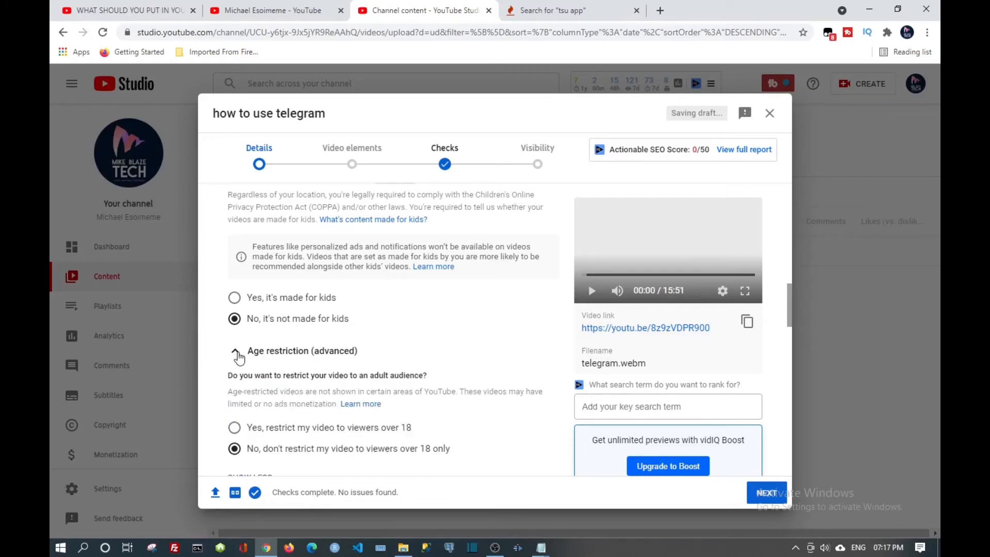
{"action": "scroll", "coordinate": [281, 375], "scroll_direction": "down", "scroll_amount": 3}
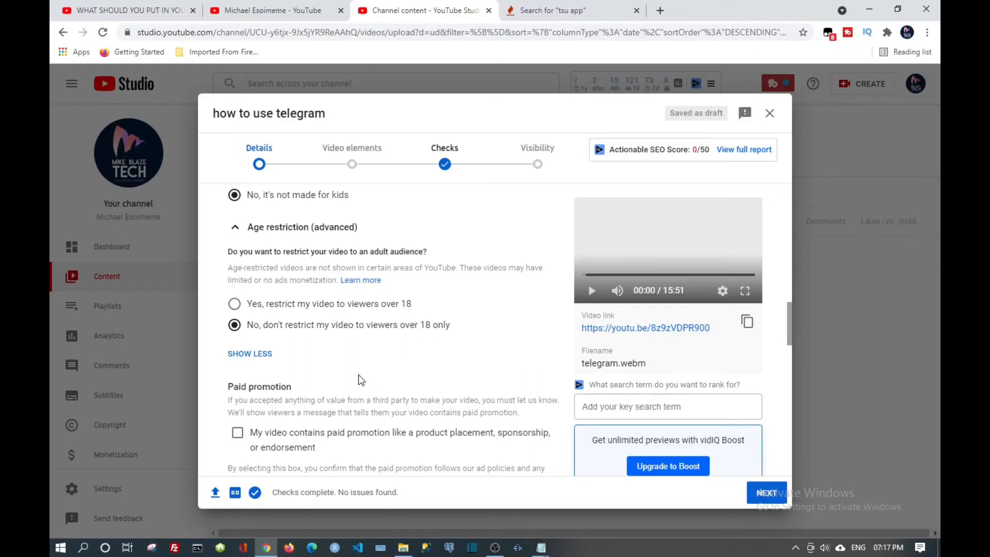
{"action": "scroll", "coordinate": [358, 375], "scroll_direction": "down", "scroll_amount": 1}
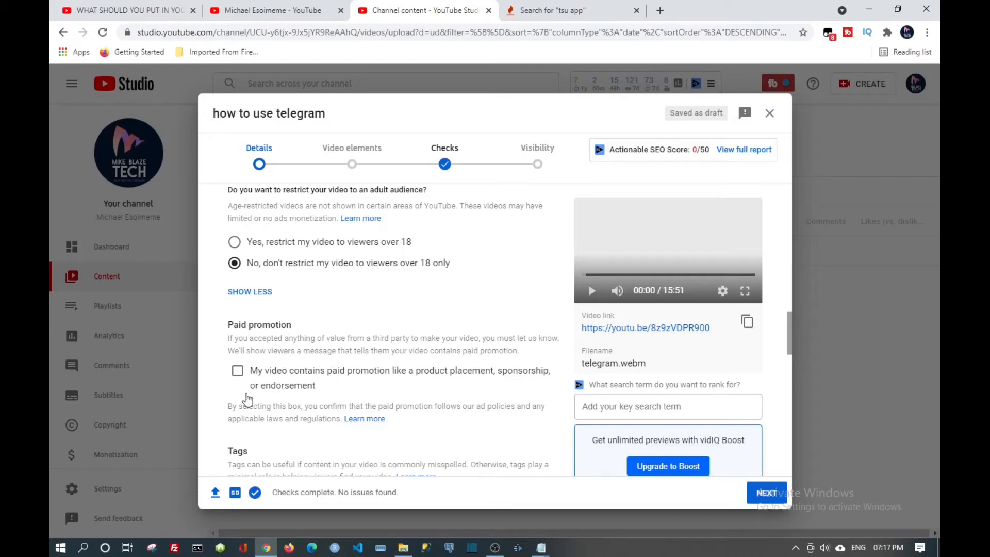
Add the recommended tags "telegram app", "what is telegram app" and "how to use telegram" to the video.
{"action": "scroll", "coordinate": [306, 379], "scroll_direction": "down", "scroll_amount": 4}
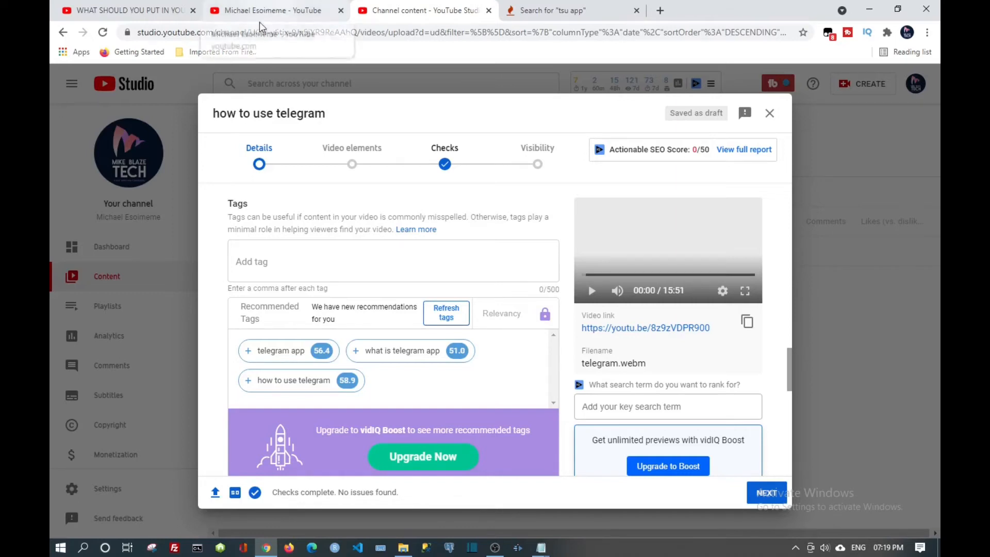
{"action": "mouse_move", "coordinate": [316, 350]}
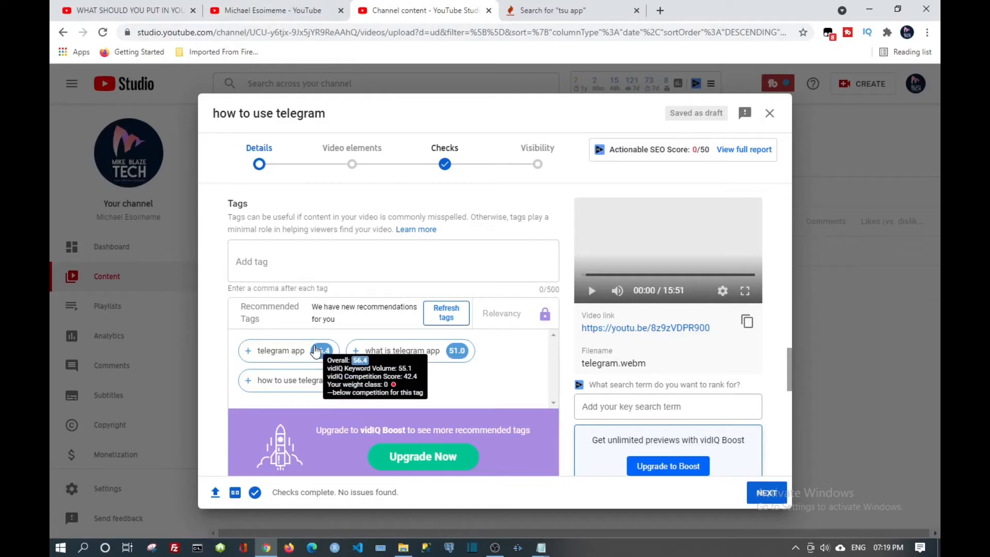
{"action": "scroll", "coordinate": [316, 349], "scroll_direction": "down", "scroll_amount": 1}
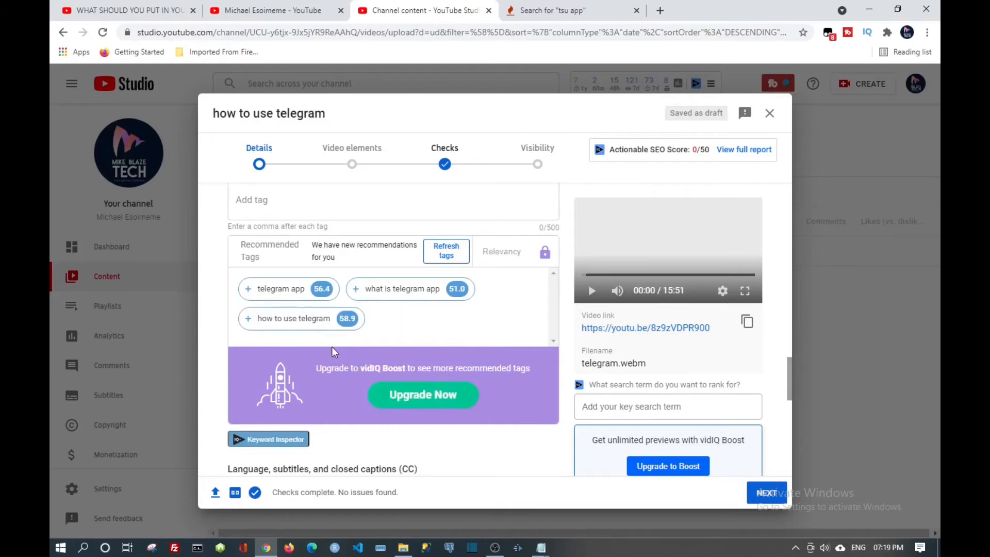
{"action": "mouse_move", "coordinate": [273, 316]}
{"action": "scroll", "coordinate": [273, 320], "scroll_direction": "up", "scroll_amount": 1}
{"action": "scroll", "coordinate": [273, 320], "scroll_direction": "up", "scroll_amount": 2}
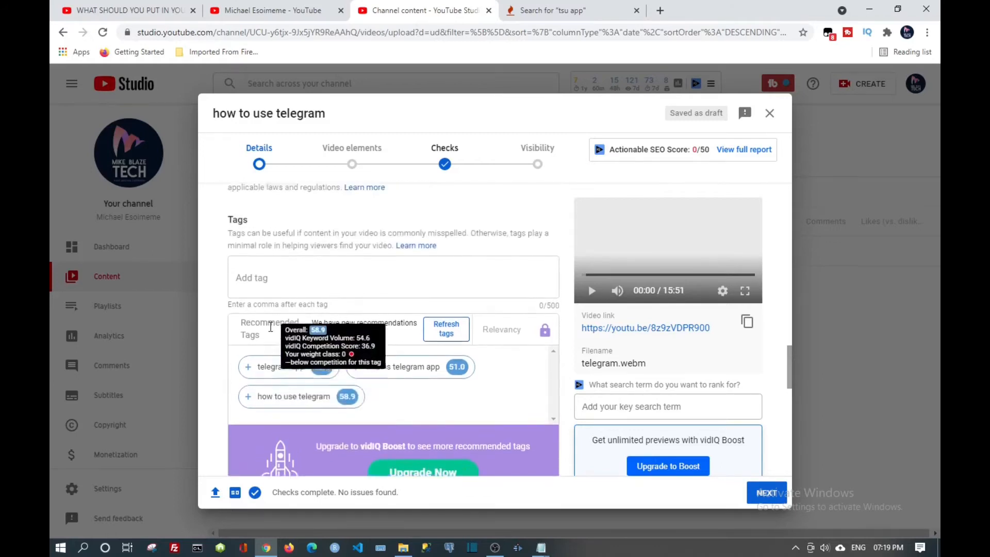
{"action": "mouse_move", "coordinate": [245, 416]}
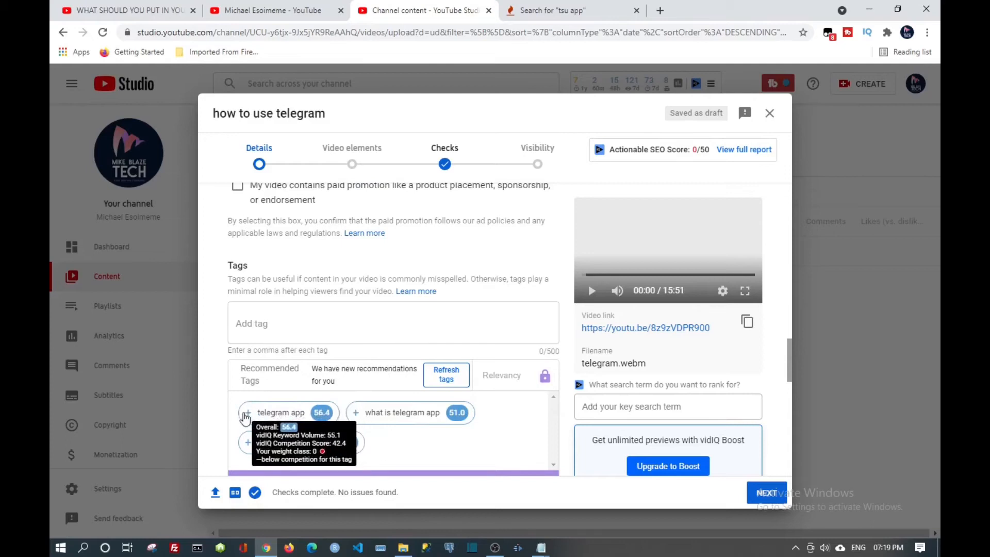
{"action": "left_click", "coordinate": [247, 417]}
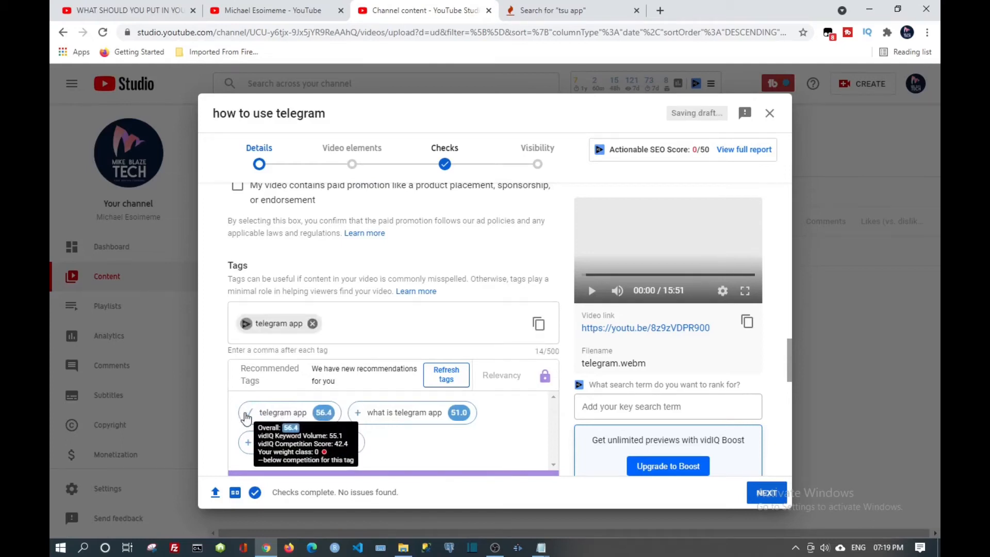
{"action": "mouse_move", "coordinate": [410, 430]}
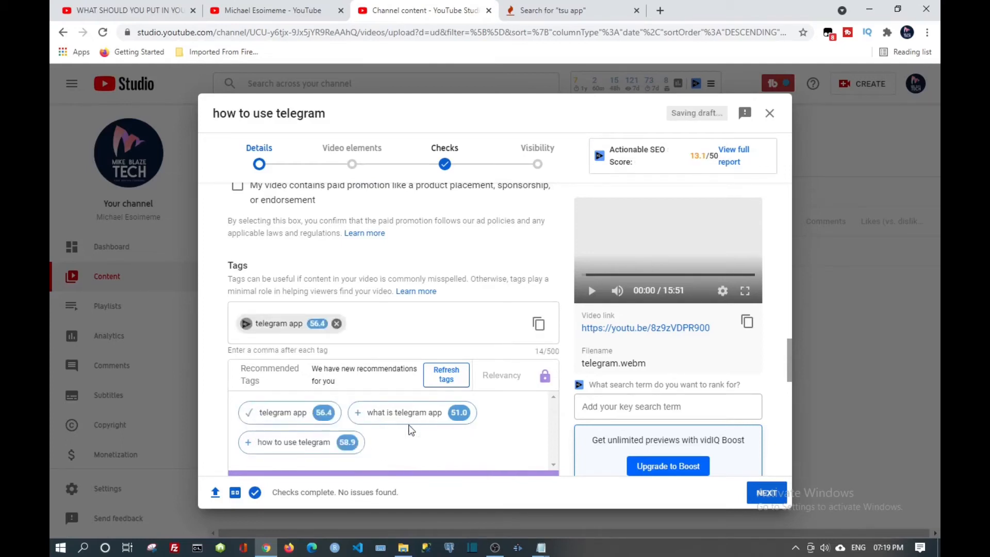
{"action": "scroll", "coordinate": [410, 428], "scroll_direction": "down", "scroll_amount": 1}
{"action": "mouse_move", "coordinate": [281, 370]}
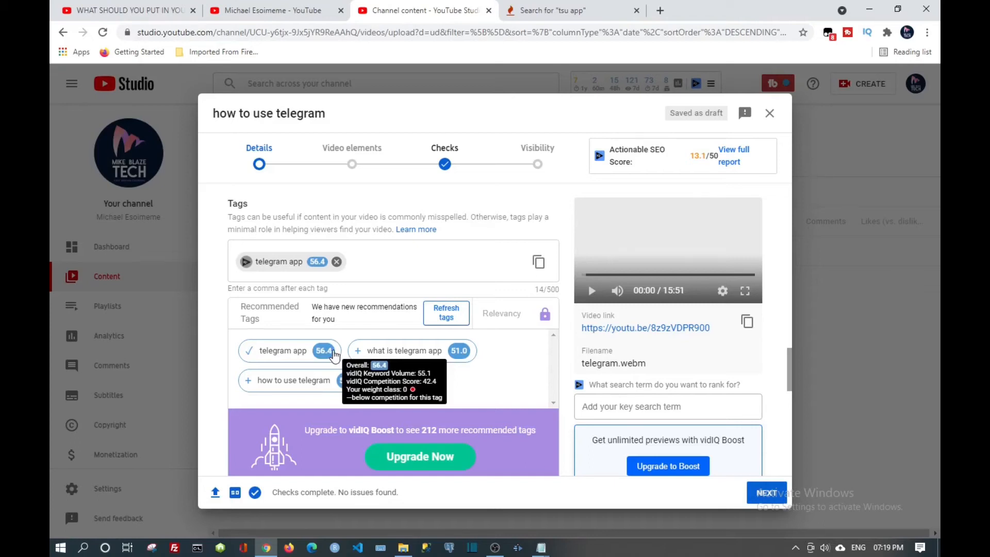
{"action": "left_click", "coordinate": [359, 353]}
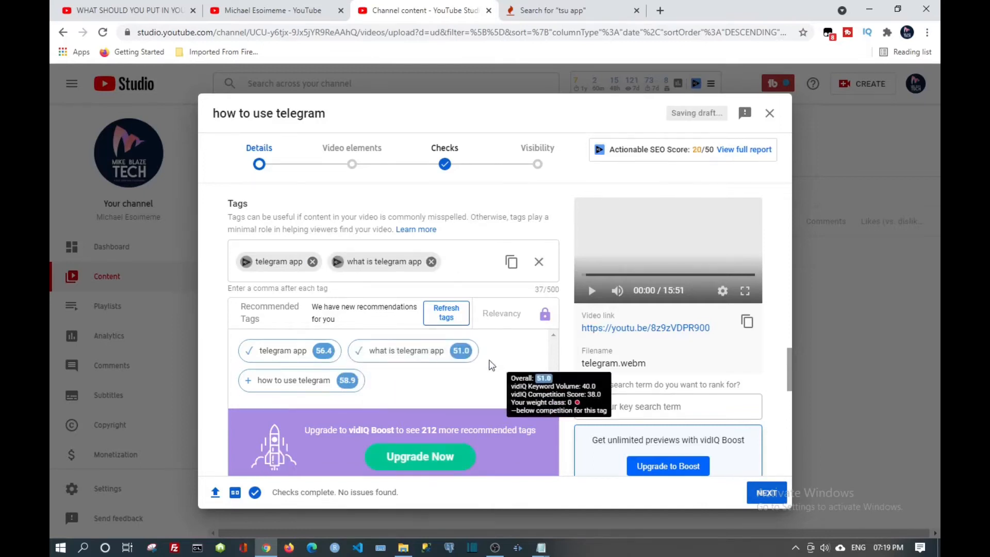
{"action": "left_click", "coordinate": [248, 382]}
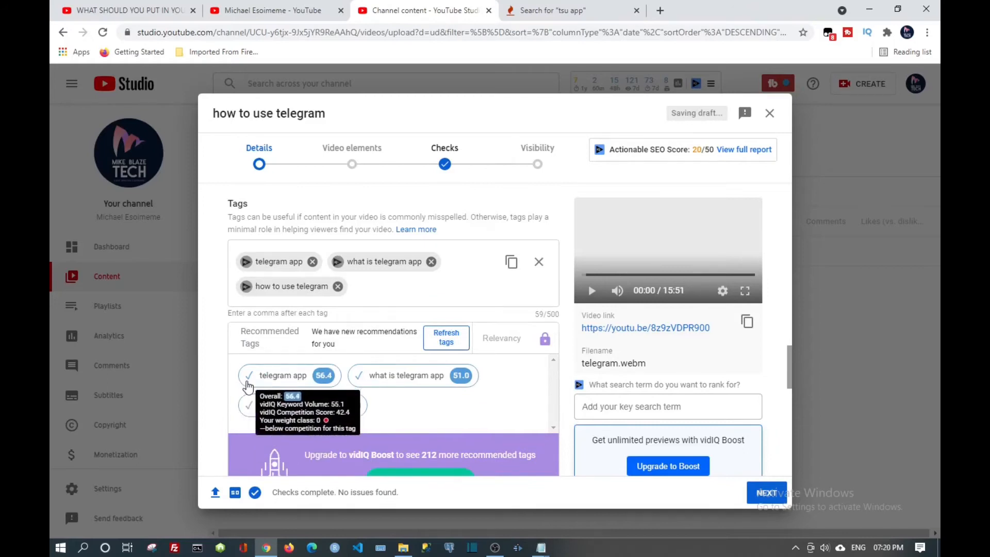
Copy the comma-separated tag list from the untitled Notepad notes, from "howfinity" through "how to telegram".
{"action": "left_click", "coordinate": [542, 546]}
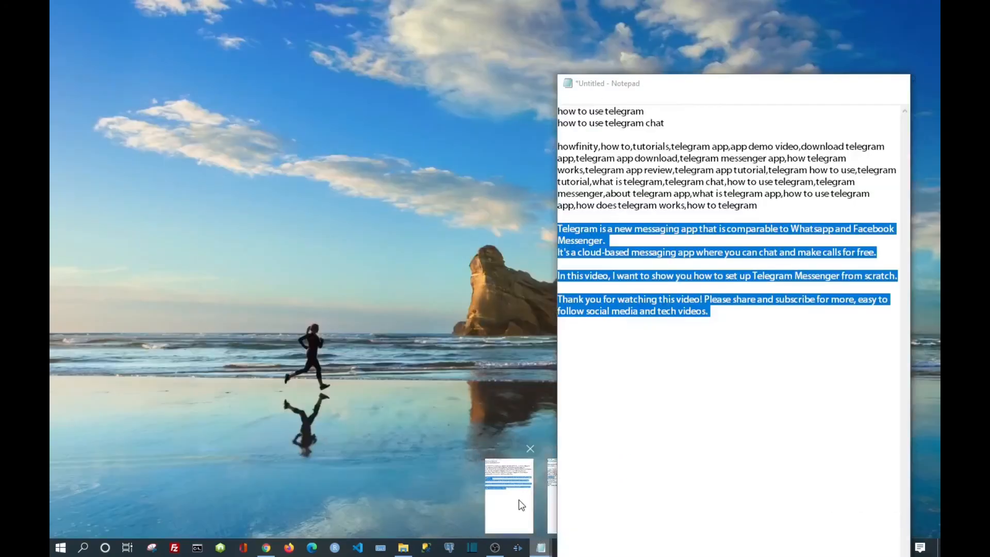
{"action": "left_click", "coordinate": [519, 500]}
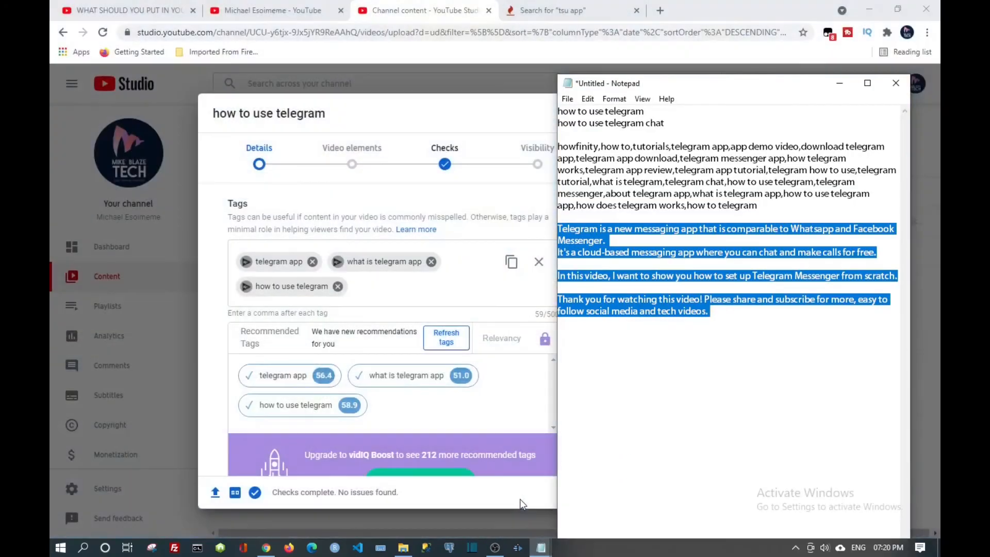
{"action": "left_click", "coordinate": [560, 146]}
{"action": "left_click_drag", "start_coordinate": [561, 146], "coordinate": [776, 205]}
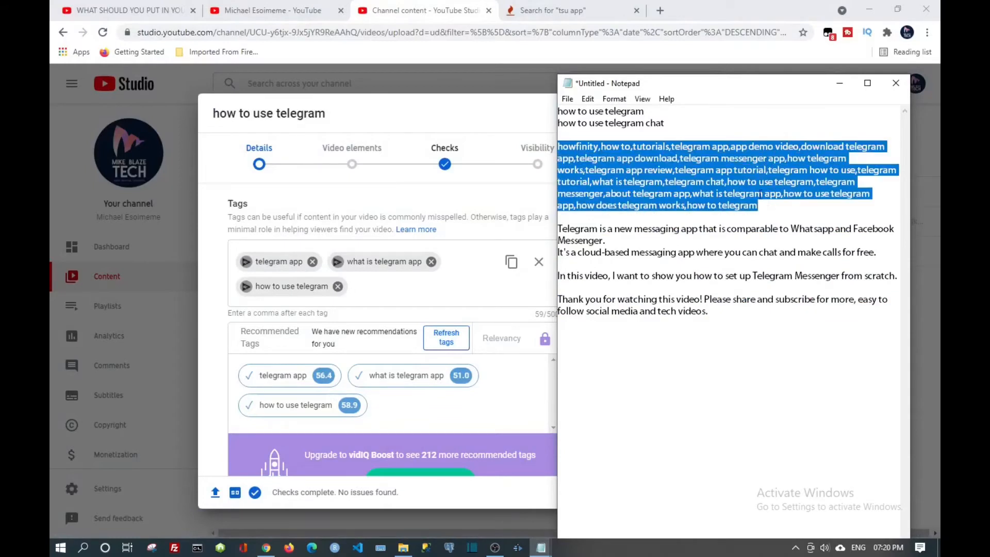
{"action": "right_click", "coordinate": [751, 185]}
{"action": "left_click", "coordinate": [663, 229]}
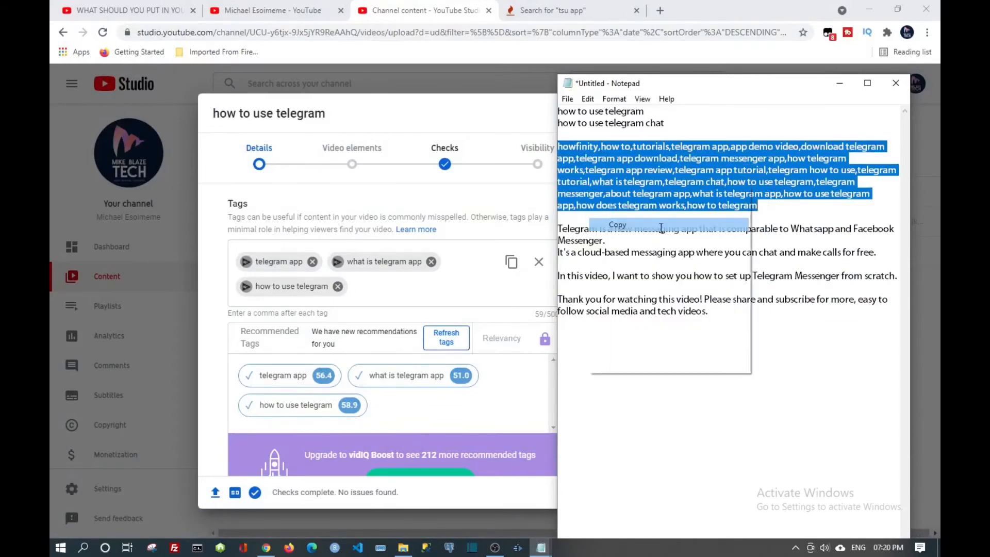
Paste the copied tag list after the existing tags in the video's details.
{"action": "left_click", "coordinate": [358, 288]}
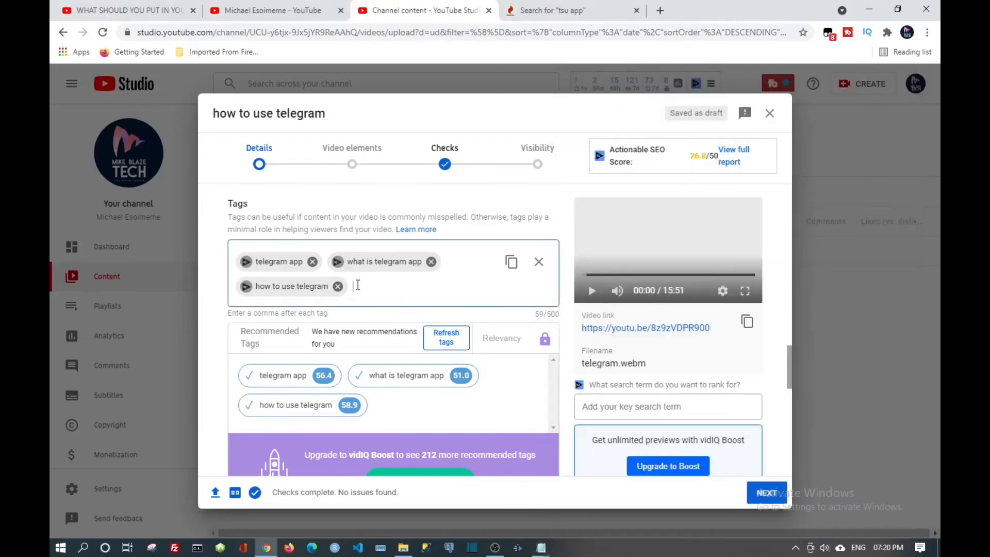
{"action": "right_click", "coordinate": [360, 290]}
{"action": "left_click", "coordinate": [389, 383]}
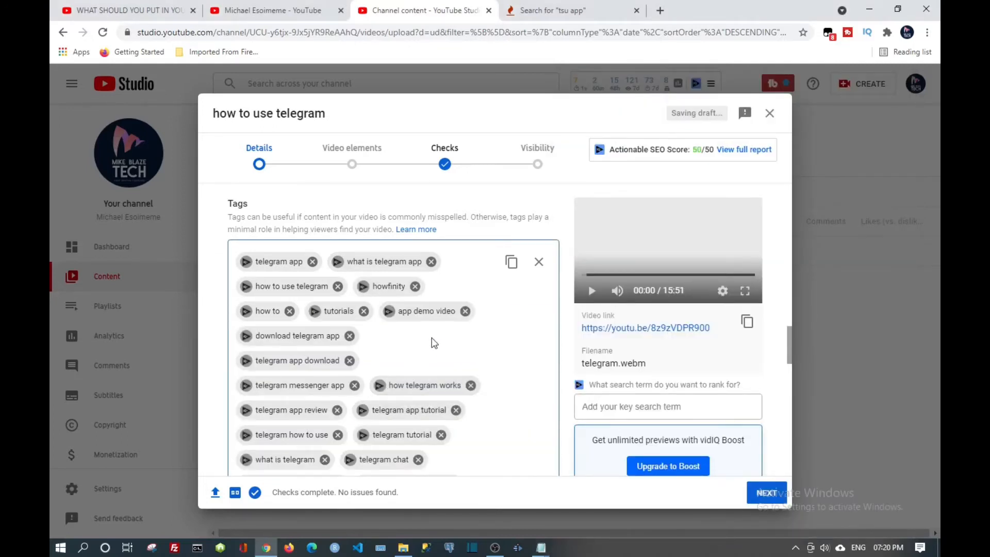
Choose Education as the video's category.
{"action": "scroll", "coordinate": [431, 343], "scroll_direction": "down", "scroll_amount": 3}
{"action": "scroll", "coordinate": [432, 343], "scroll_direction": "down", "scroll_amount": 3}
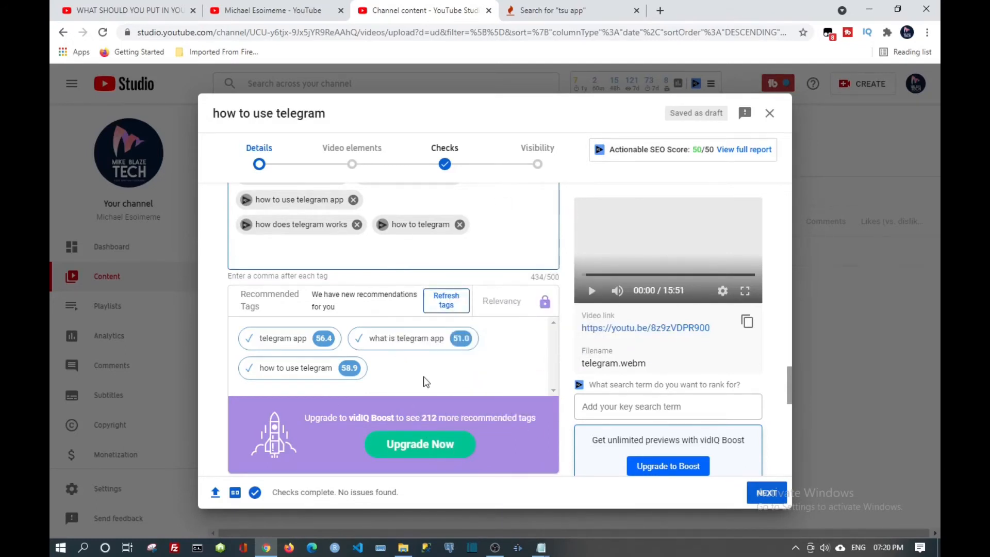
{"action": "scroll", "coordinate": [411, 362], "scroll_direction": "down", "scroll_amount": 4}
{"action": "scroll", "coordinate": [410, 362], "scroll_direction": "down", "scroll_amount": 2}
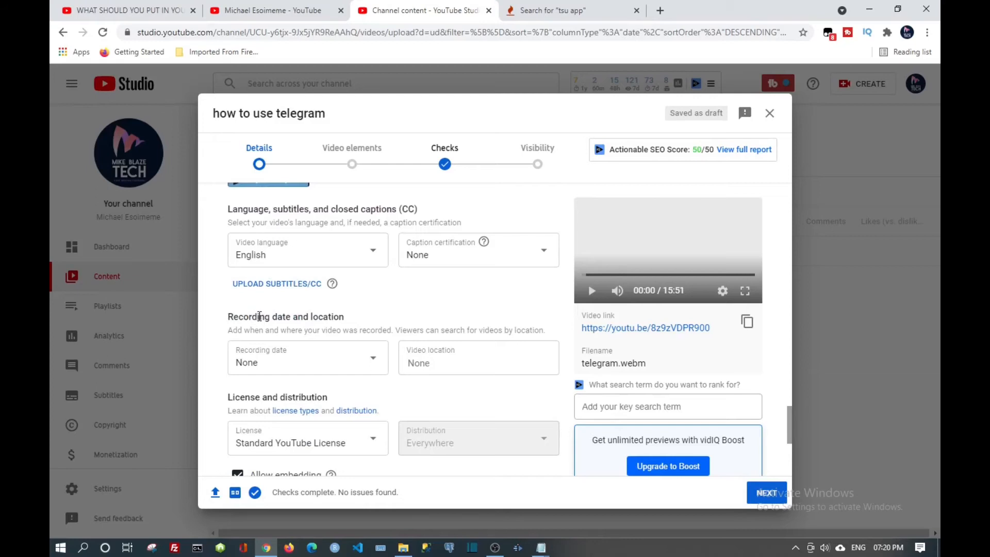
{"action": "scroll", "coordinate": [398, 393], "scroll_direction": "down", "scroll_amount": 3}
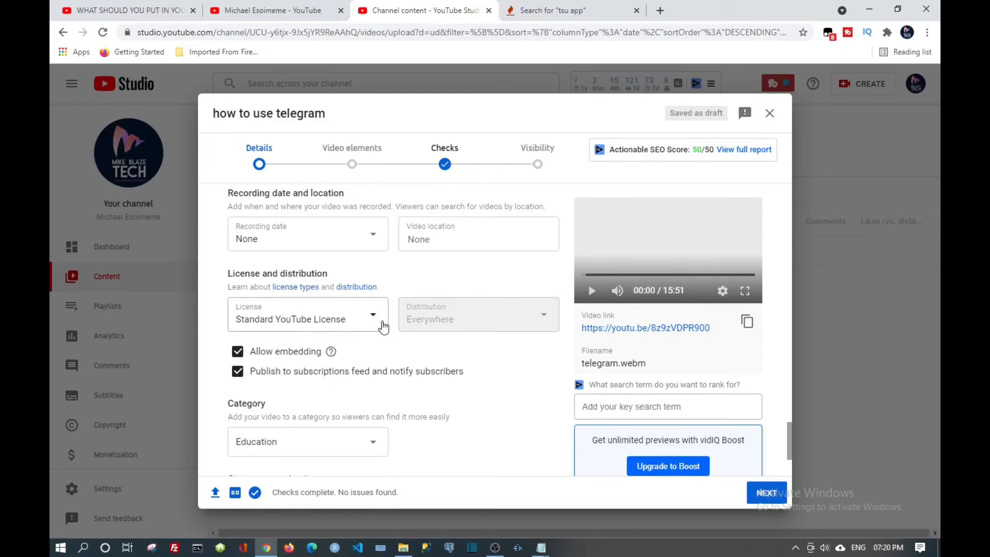
{"action": "scroll", "coordinate": [363, 372], "scroll_direction": "down", "scroll_amount": 3}
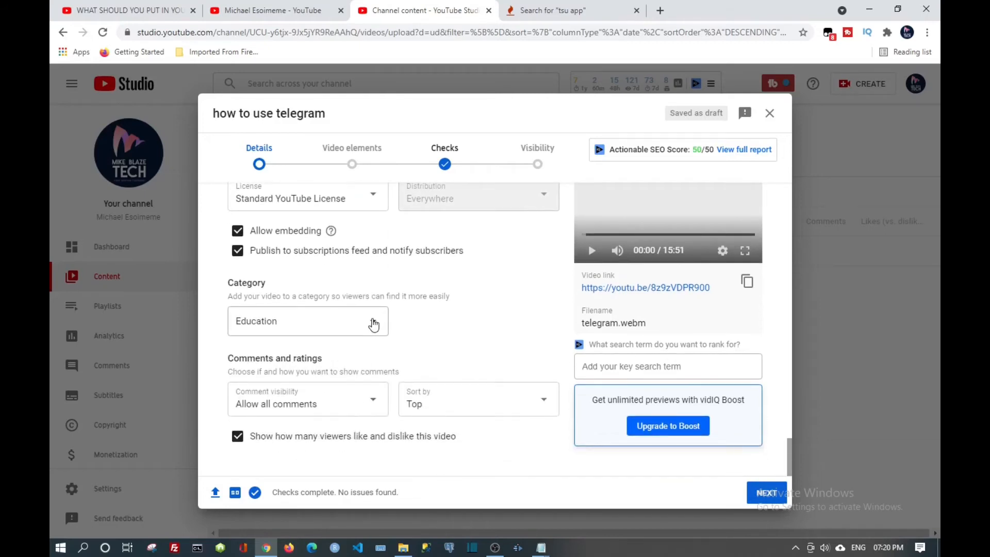
{"action": "left_click", "coordinate": [373, 323]}
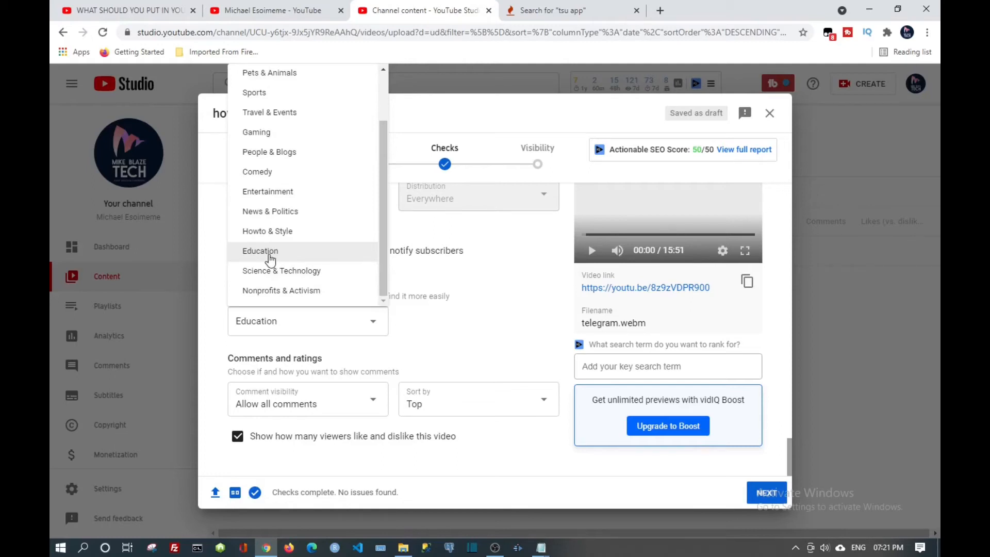
{"action": "left_click", "coordinate": [269, 253]}
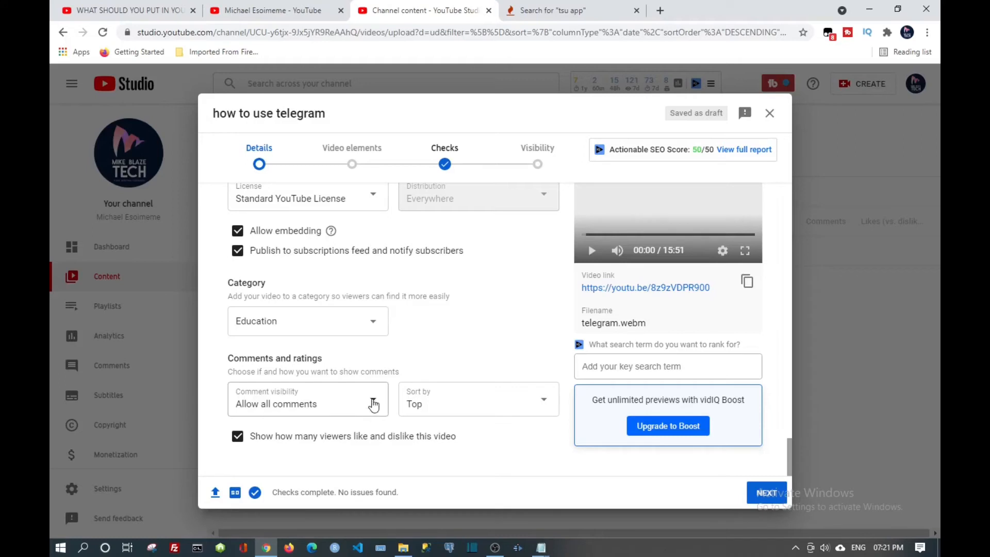
Set comment visibility to Allow all comments and choose the first auto-generated frame as the video's thumbnail.
{"action": "left_click", "coordinate": [373, 404]}
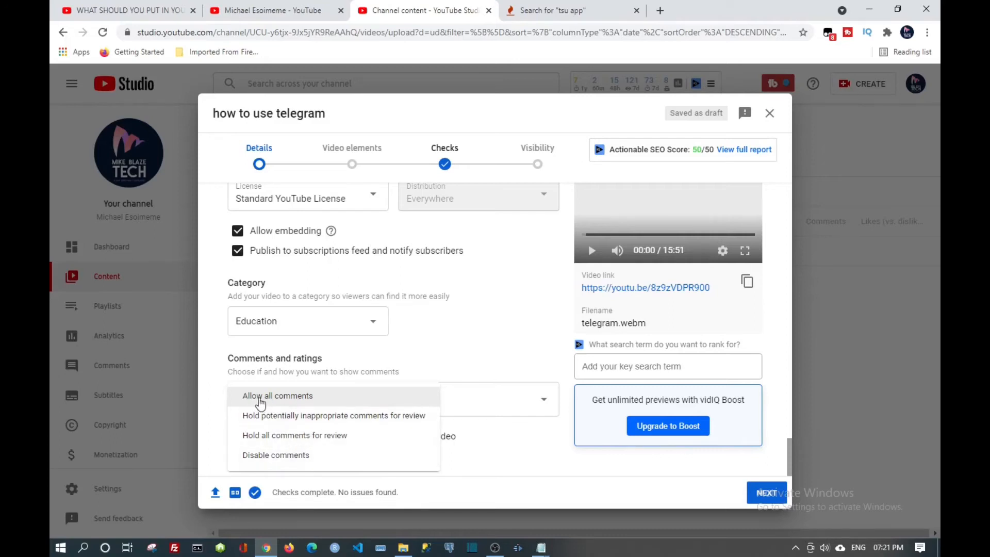
{"action": "left_click", "coordinate": [262, 402]}
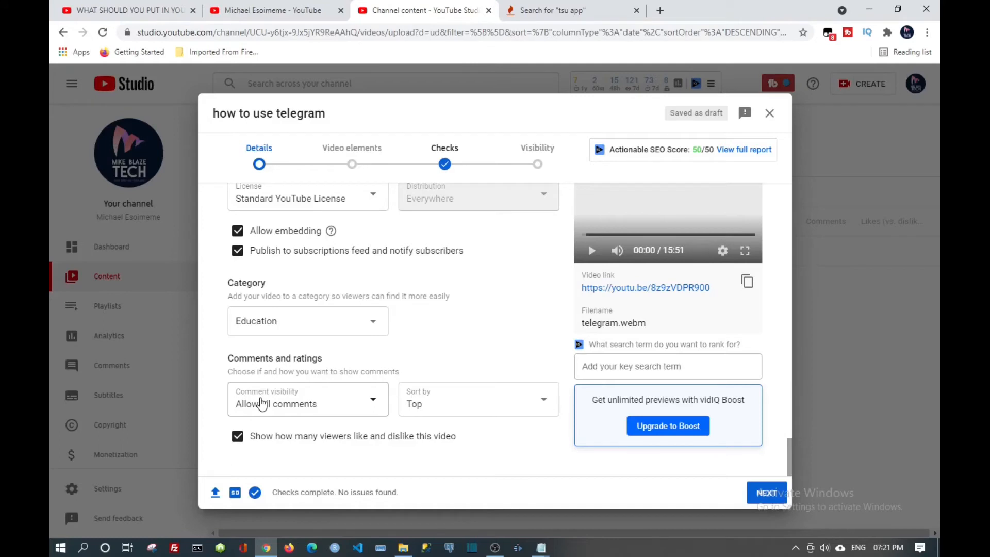
{"action": "scroll", "coordinate": [390, 380], "scroll_direction": "up", "scroll_amount": 5}
{"action": "scroll", "coordinate": [390, 380], "scroll_direction": "up", "scroll_amount": 10}
{"action": "scroll", "coordinate": [389, 385], "scroll_direction": "up", "scroll_amount": 10}
{"action": "scroll", "coordinate": [389, 380], "scroll_direction": "up", "scroll_amount": 6}
{"action": "scroll", "coordinate": [390, 385], "scroll_direction": "down", "scroll_amount": 4}
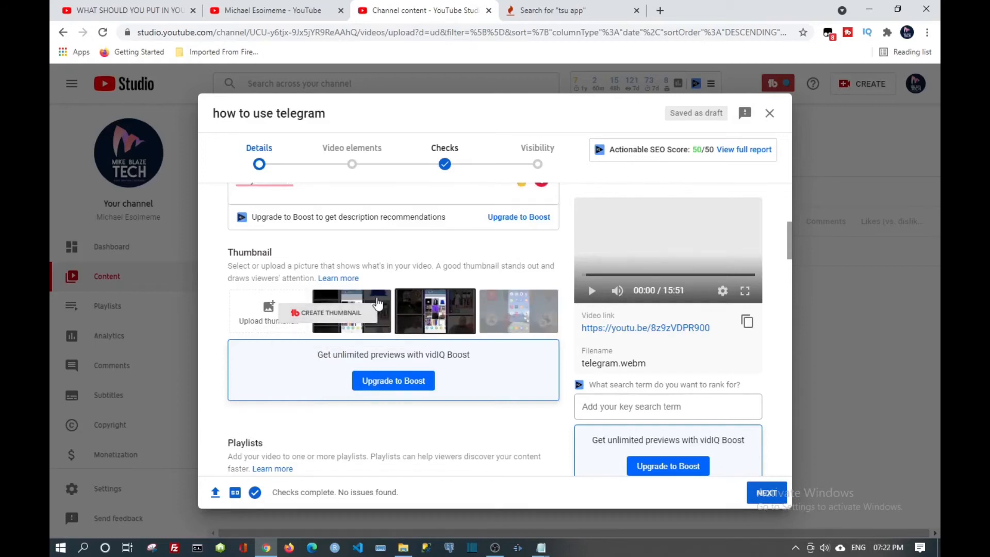
{"action": "left_click", "coordinate": [384, 308]}
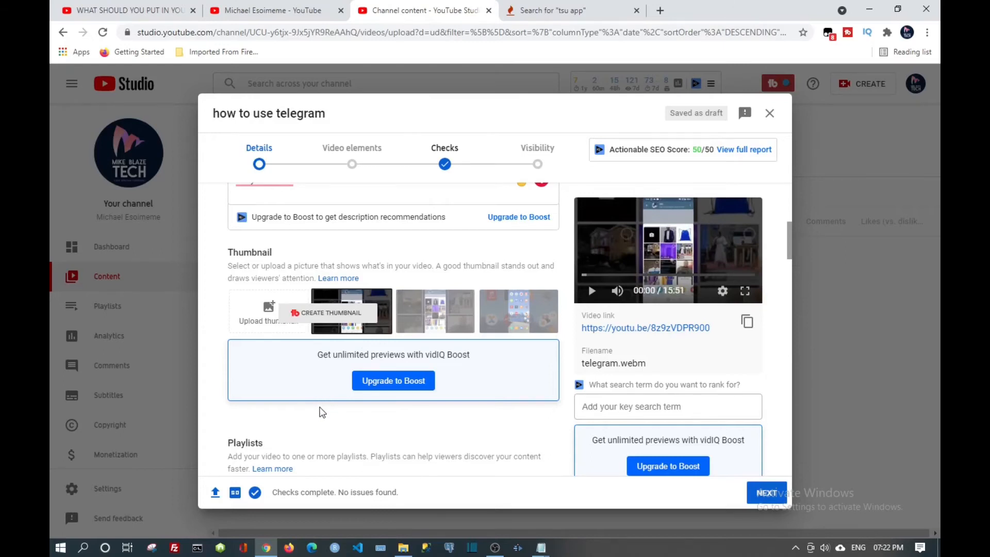
Finish the video's details and proceed to the Video elements stage of the upload.
{"action": "scroll", "coordinate": [379, 379], "scroll_direction": "down", "scroll_amount": 15}
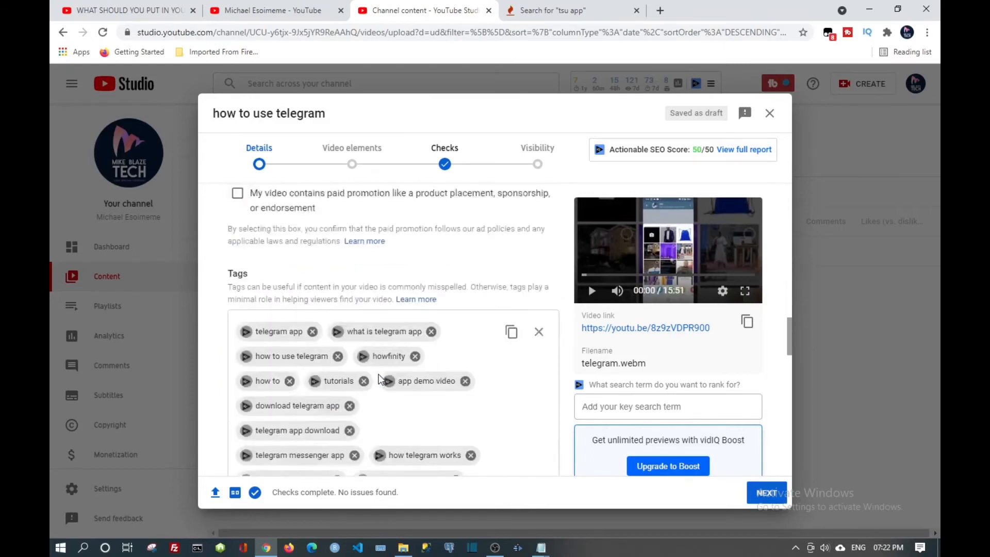
{"action": "scroll", "coordinate": [379, 379], "scroll_direction": "down", "scroll_amount": 10}
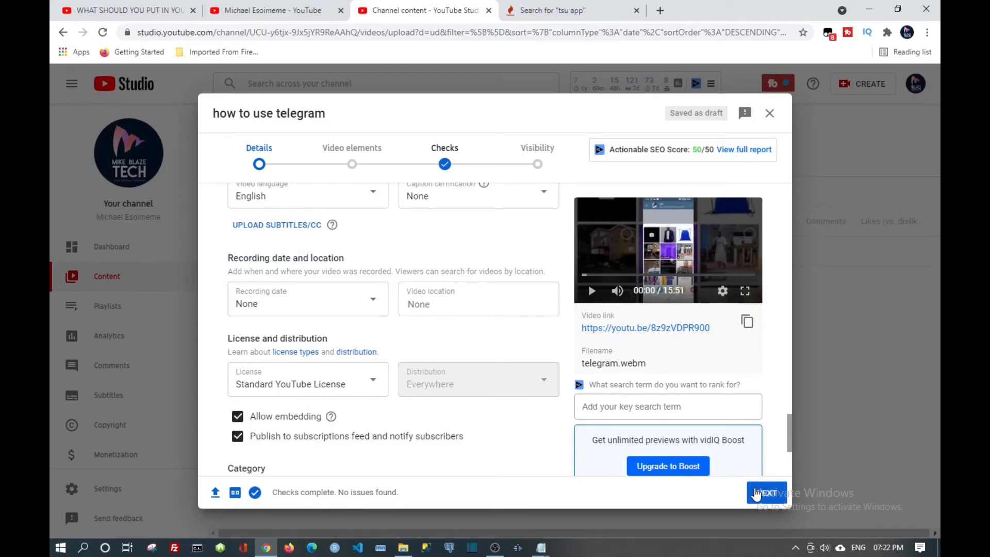
{"action": "left_click", "coordinate": [756, 493]}
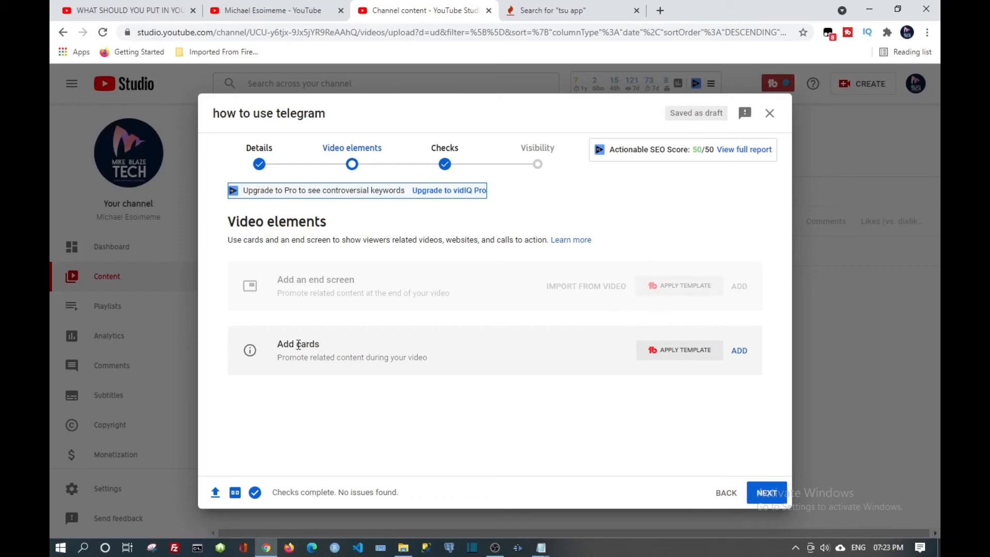
Add a video card at 10:11:46 linking to the channel's video on downloading in telegram and changing the profile picture.
{"action": "left_click", "coordinate": [739, 351]}
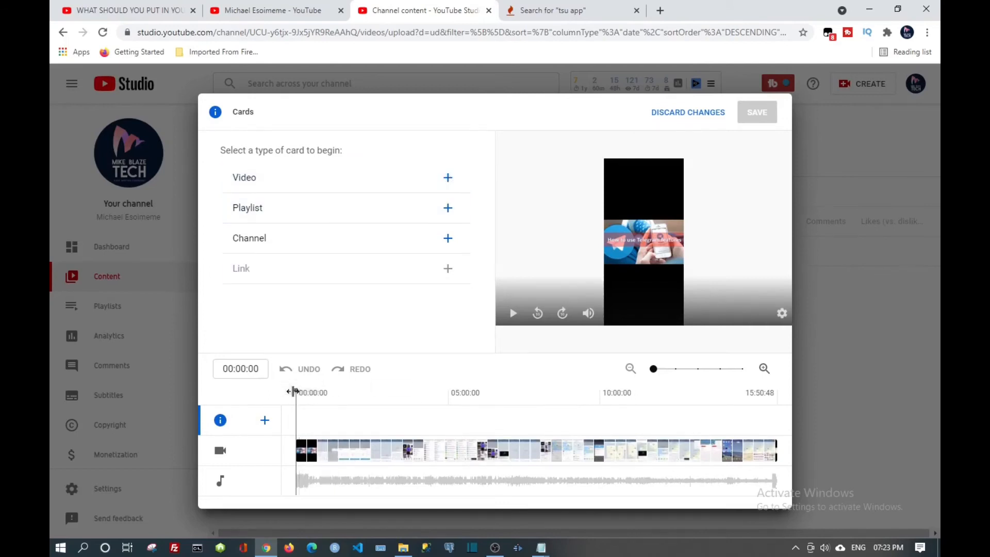
{"action": "left_click_drag", "start_coordinate": [293, 391], "coordinate": [606, 409]}
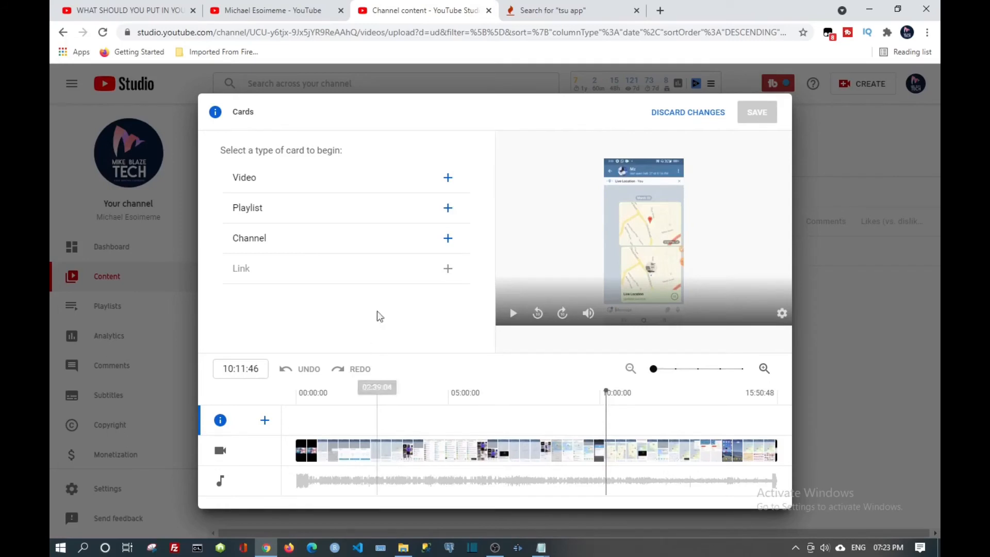
{"action": "left_click", "coordinate": [446, 180]}
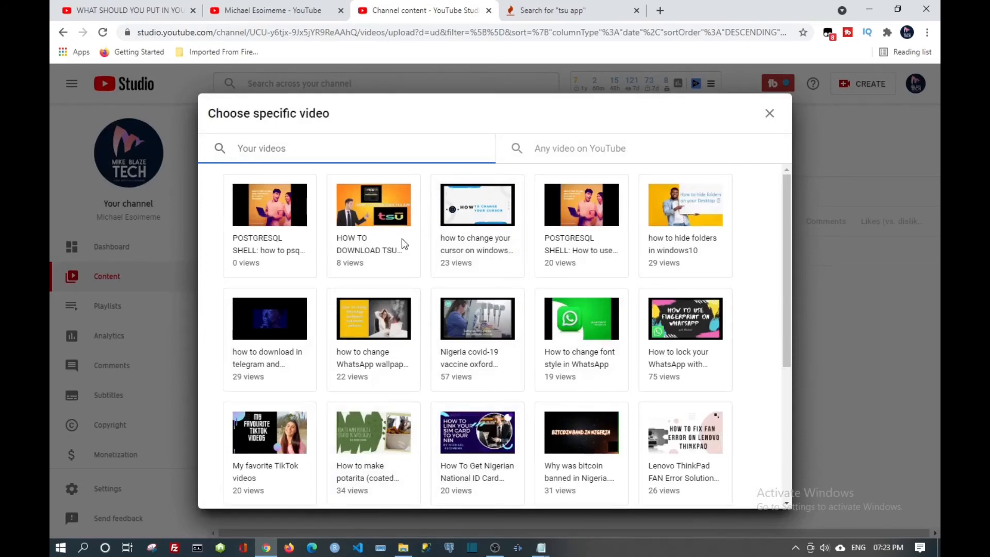
{"action": "left_click", "coordinate": [269, 369]}
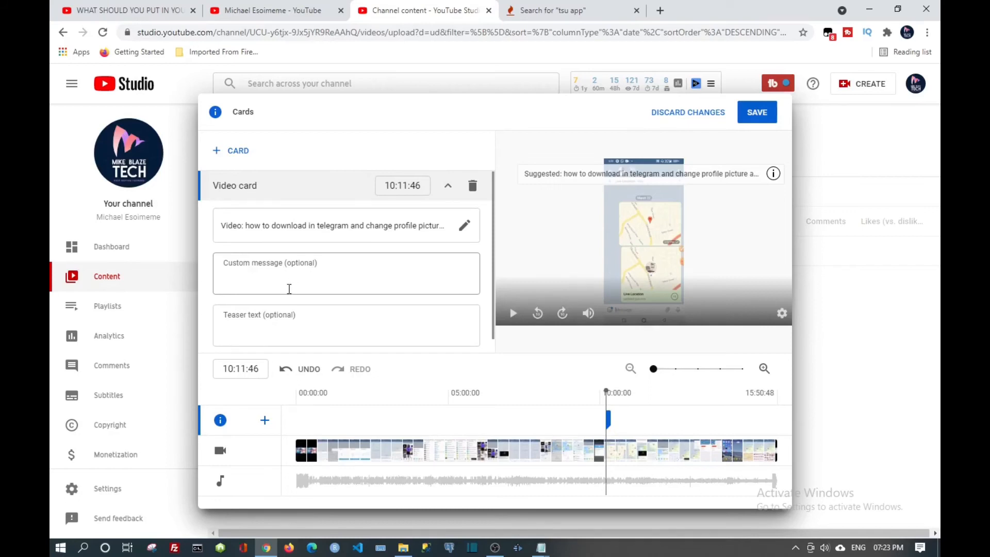
Give the card the message "subscribe" and teaser "have fun watching my videos", move it to about 08:29:05, and discard the card changes.
{"action": "left_click", "coordinate": [305, 285]}
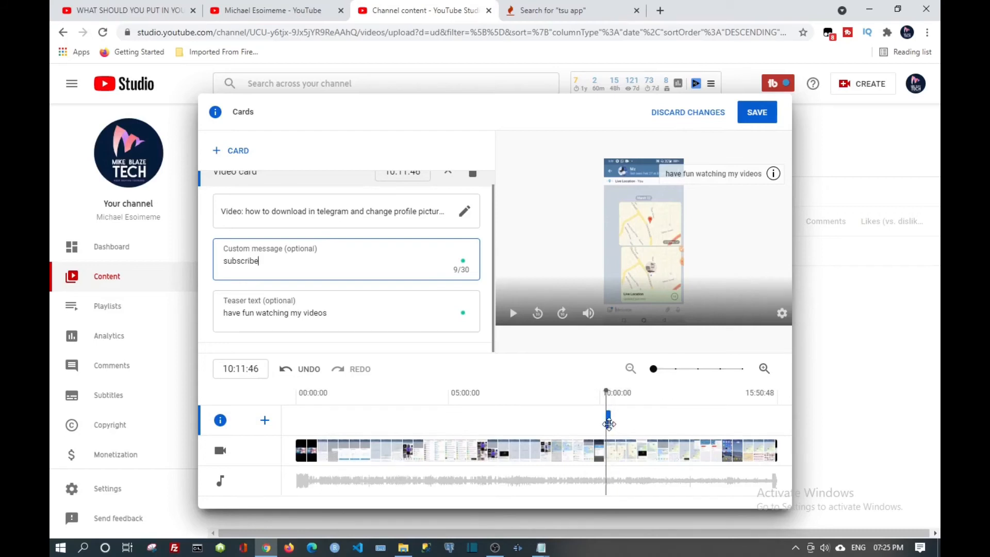
{"action": "mouse_move", "coordinate": [609, 424]}
{"action": "left_mouse_down"}
{"action": "mouse_move", "coordinate": [295, 421]}
{"action": "mouse_move", "coordinate": [351, 411]}
{"action": "mouse_move", "coordinate": [555, 420]}
{"action": "left_mouse_up"}
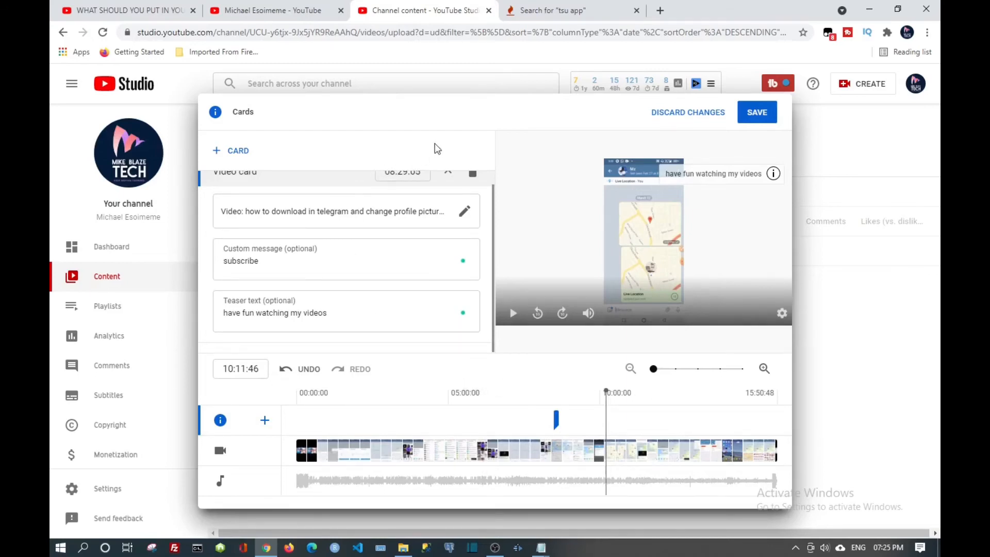
{"action": "left_click", "coordinate": [686, 115]}
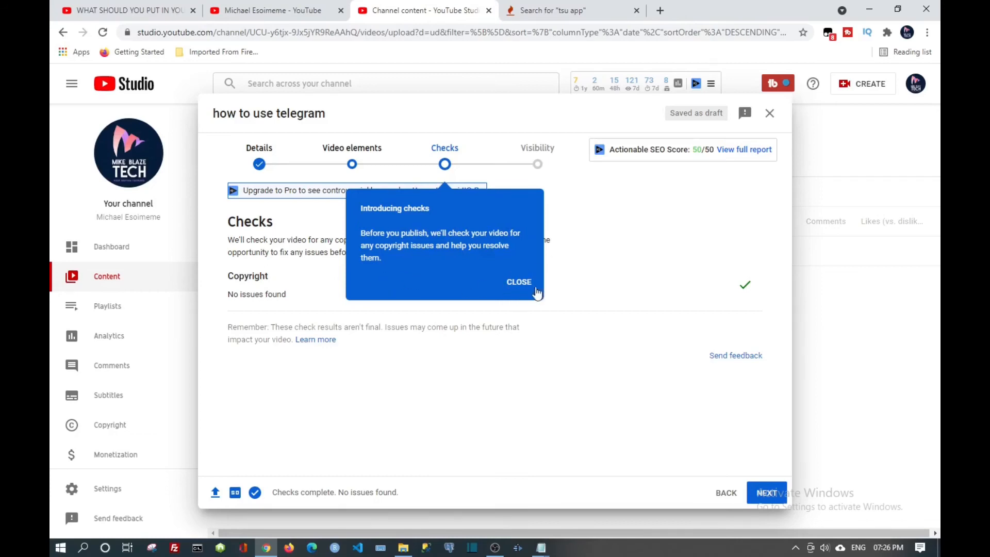
Dismiss the checks introduction, proceed to the Visibility stage and look over the publishing options.
{"action": "left_click", "coordinate": [520, 283]}
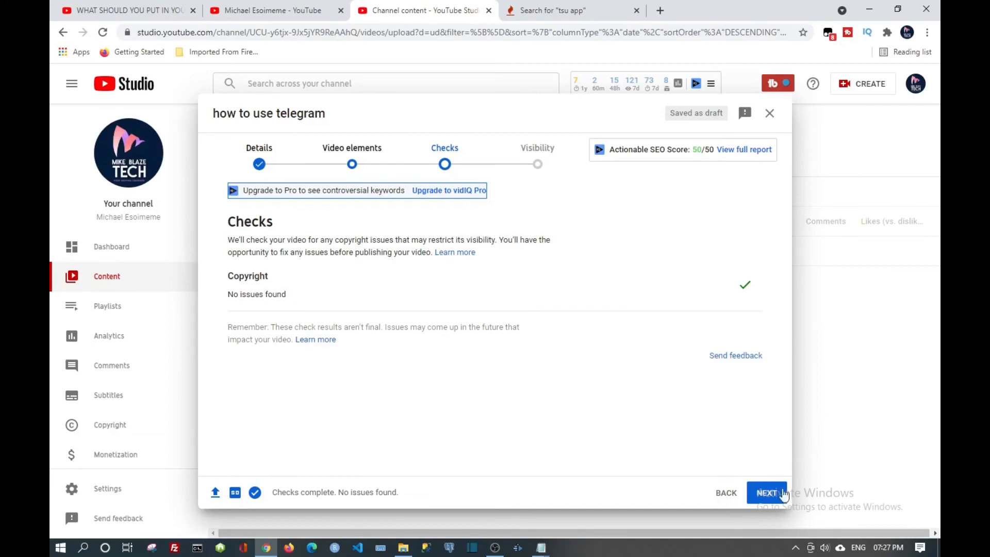
{"action": "left_click", "coordinate": [760, 492]}
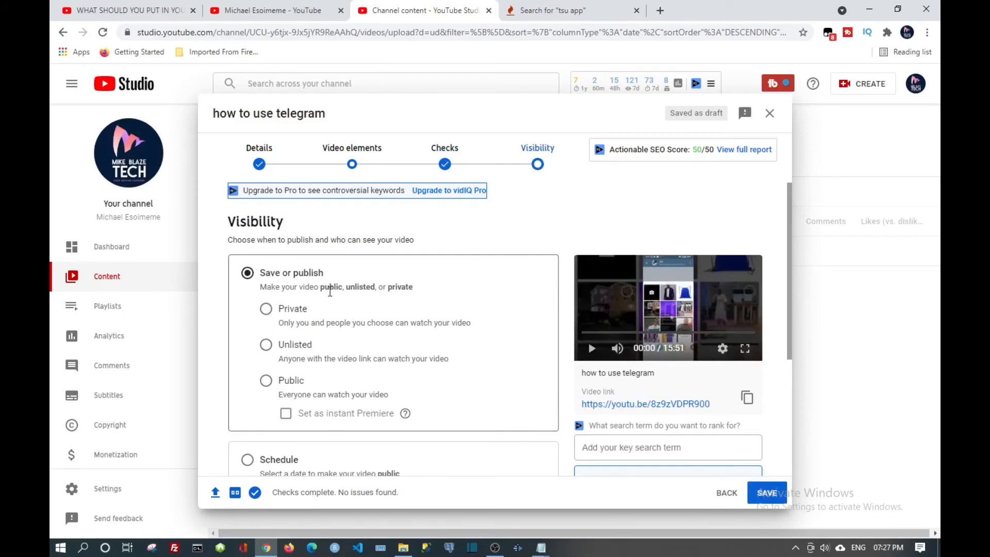
{"action": "scroll", "coordinate": [331, 296], "scroll_direction": "down", "scroll_amount": 3}
{"action": "scroll", "coordinate": [330, 296], "scroll_direction": "up", "scroll_amount": 2}
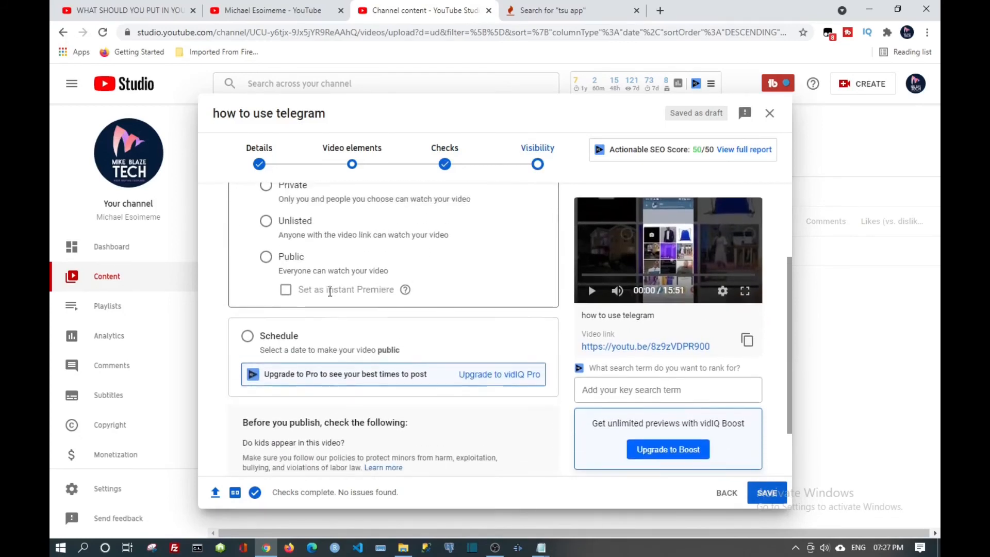
{"action": "scroll", "coordinate": [331, 296], "scroll_direction": "up", "scroll_amount": 3}
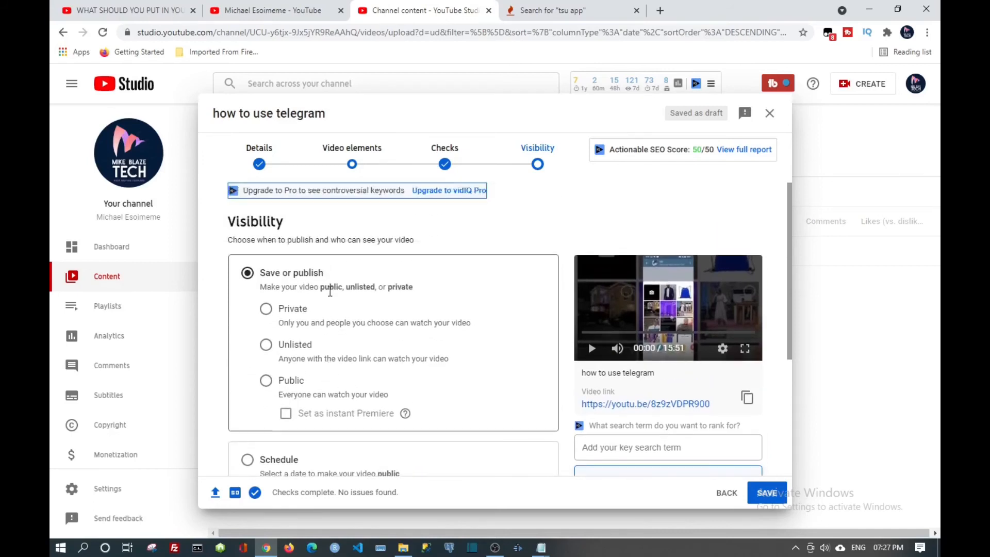
{"action": "scroll", "coordinate": [331, 290], "scroll_direction": "down", "scroll_amount": 1}
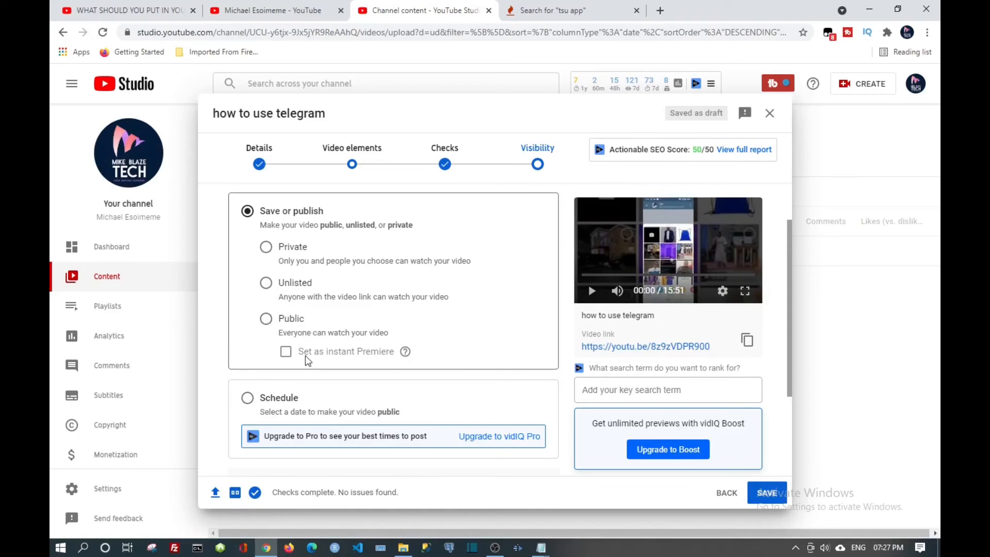
Set the video's visibility to Public and mark it as an instant Premiere.
{"action": "left_click", "coordinate": [287, 356]}
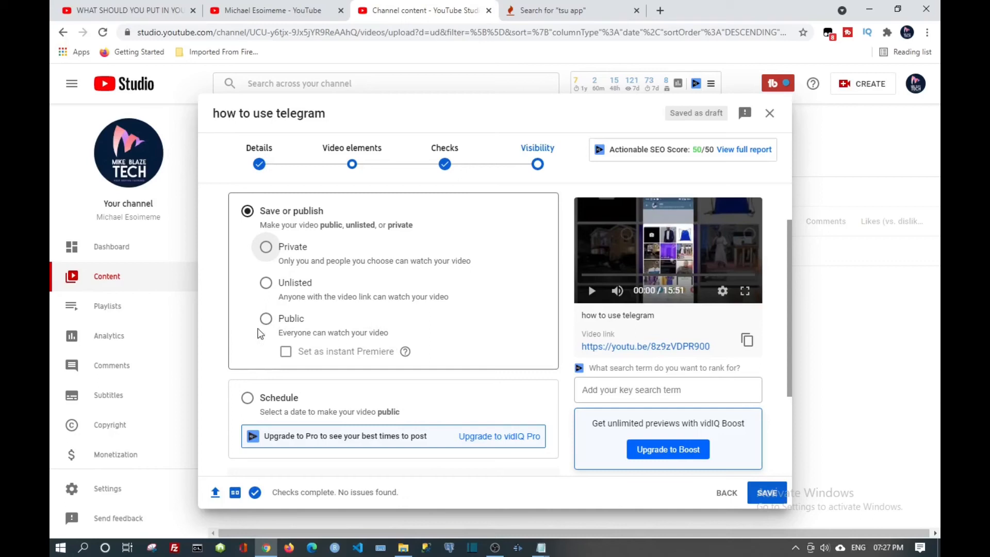
{"action": "left_click", "coordinate": [267, 319]}
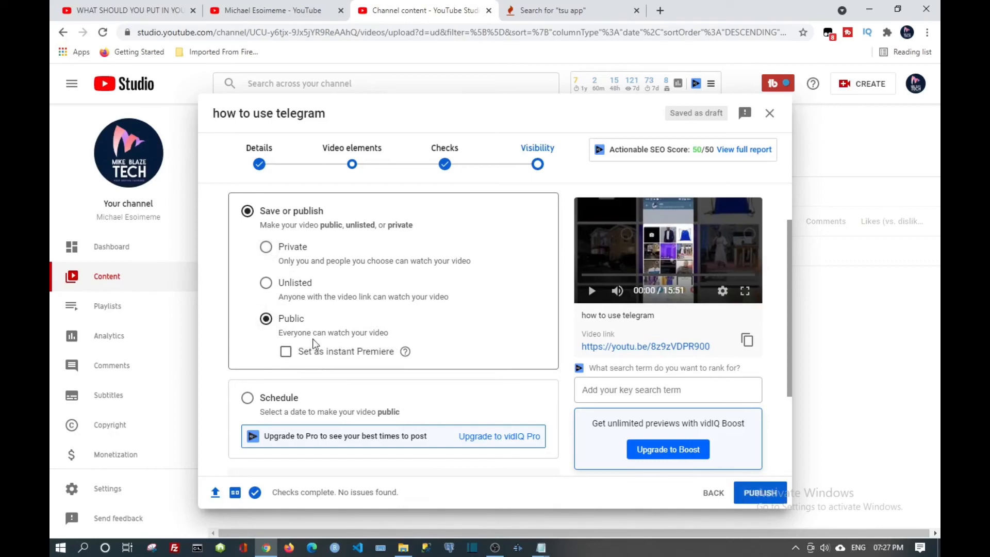
{"action": "left_click", "coordinate": [285, 353]}
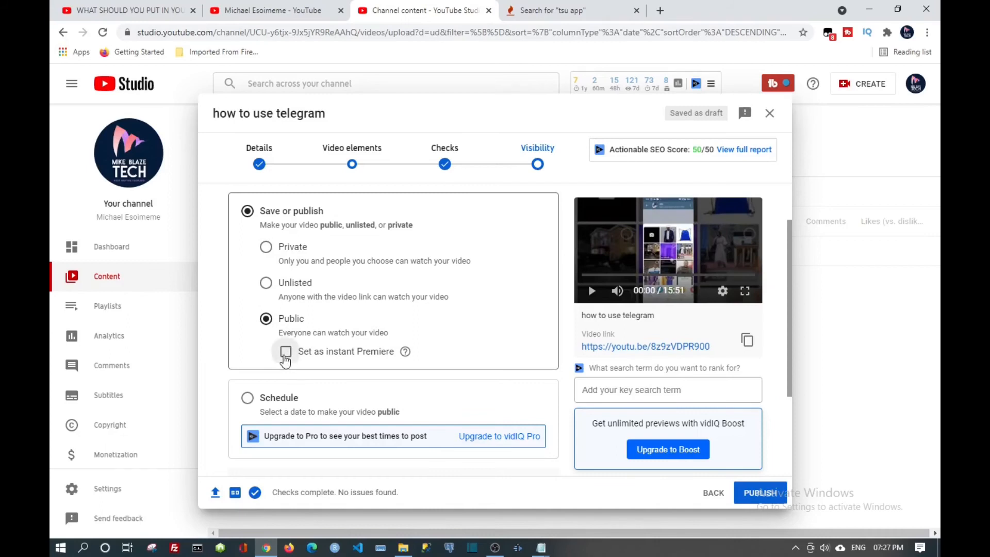
Try the Schedule option, look through its date and time choices, and switch back to Save or publish.
{"action": "scroll", "coordinate": [377, 330], "scroll_direction": "down", "scroll_amount": 1}
{"action": "scroll", "coordinate": [376, 330], "scroll_direction": "down", "scroll_amount": 2}
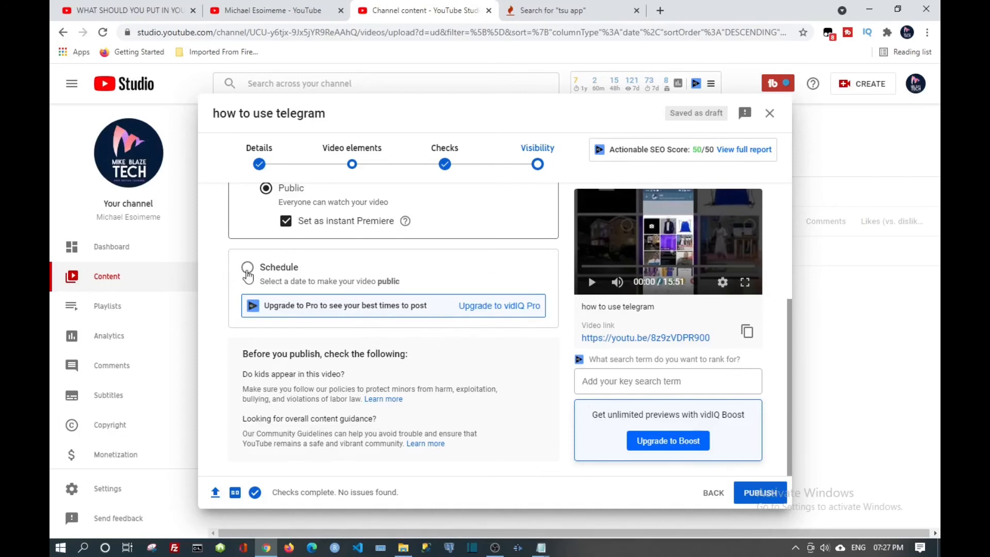
{"action": "left_click", "coordinate": [248, 269]}
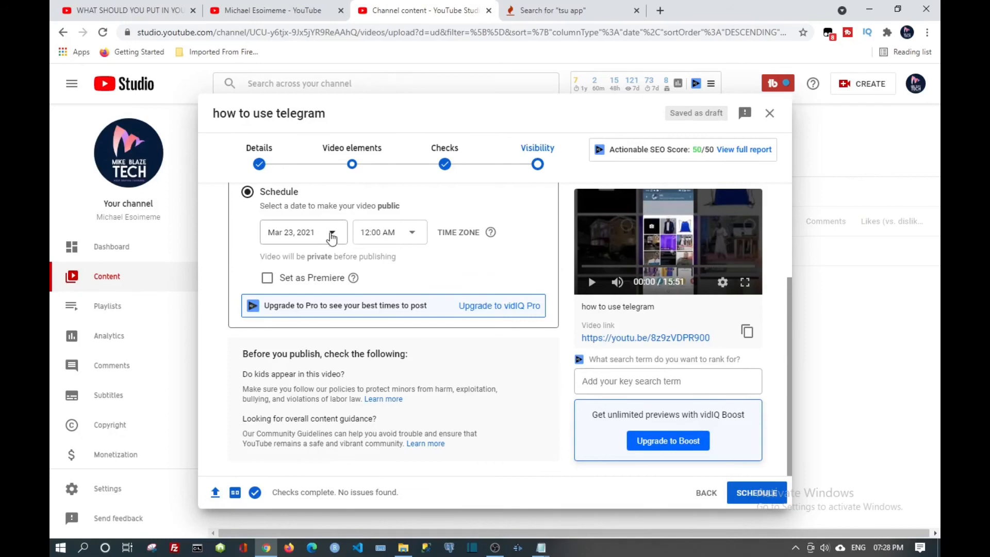
{"action": "left_click", "coordinate": [333, 233]}
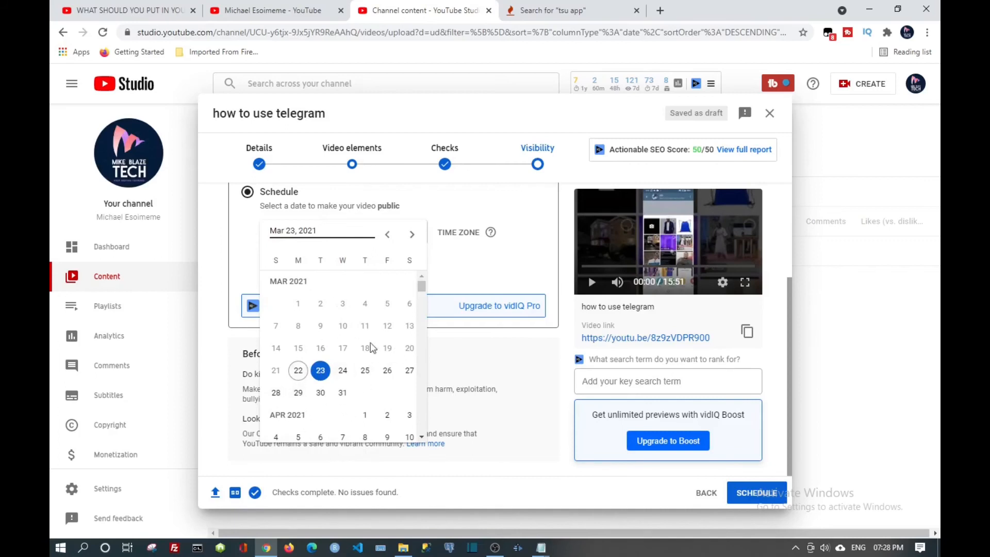
{"action": "left_click", "coordinate": [488, 270]}
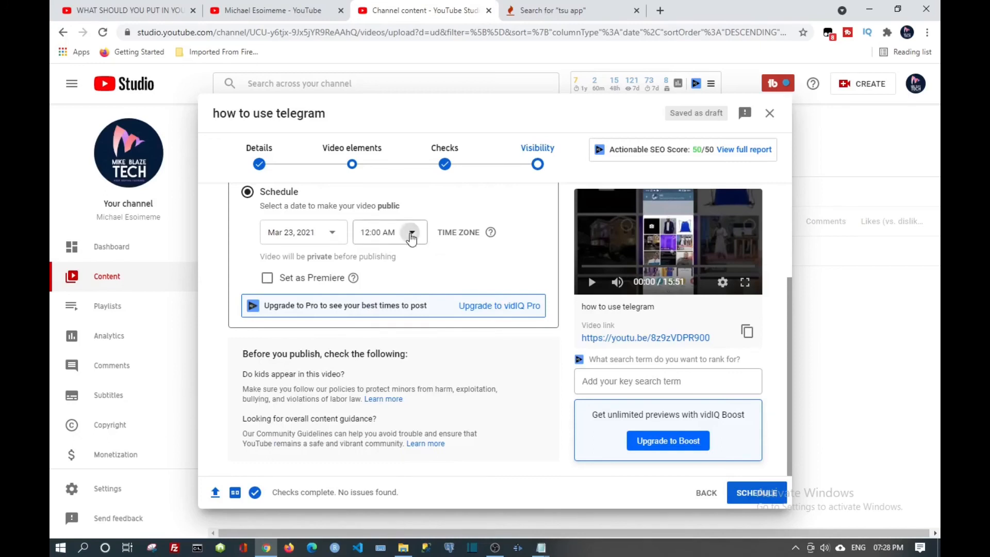
{"action": "left_click", "coordinate": [410, 233]}
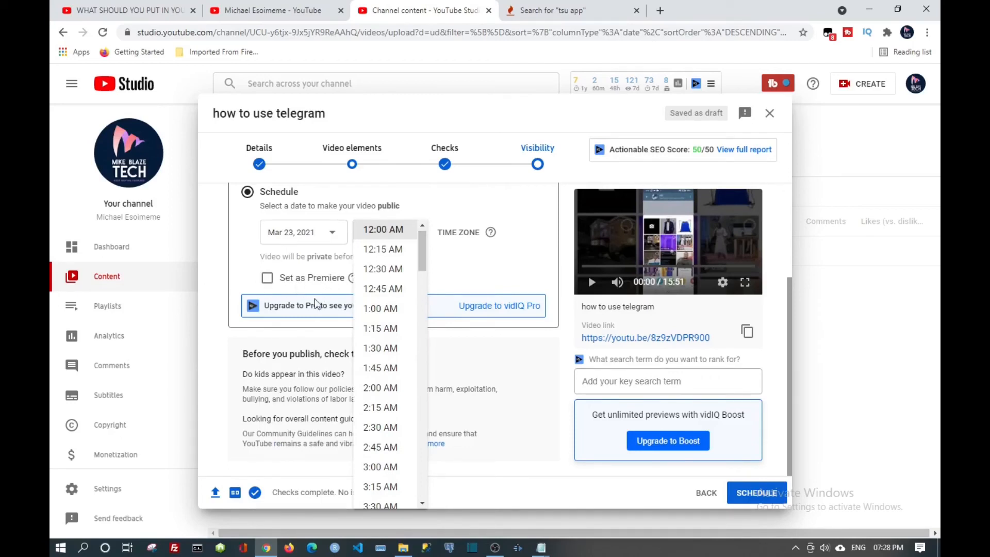
{"action": "left_click", "coordinate": [475, 265]}
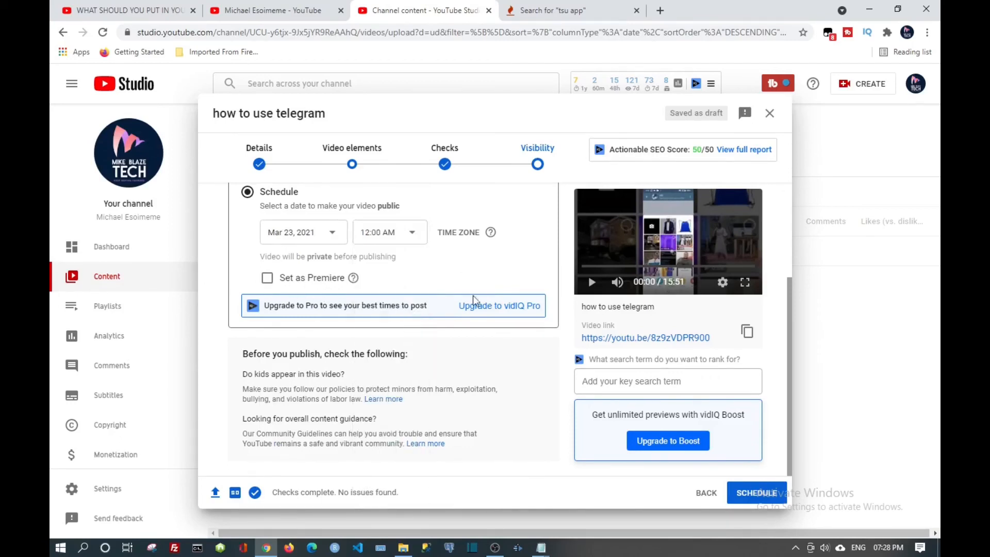
{"action": "scroll", "coordinate": [431, 276], "scroll_direction": "up", "scroll_amount": 3}
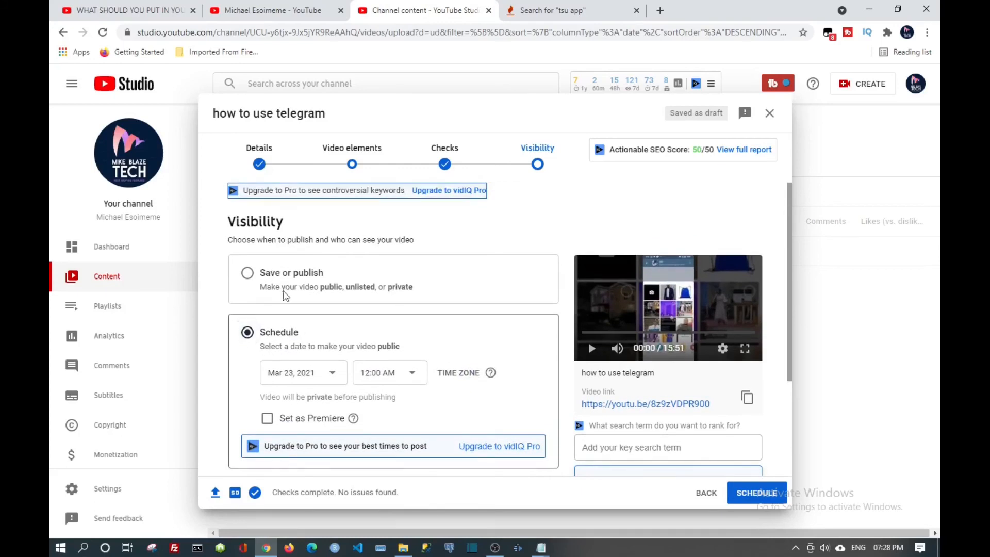
{"action": "scroll", "coordinate": [294, 277], "scroll_direction": "down", "scroll_amount": 1}
{"action": "scroll", "coordinate": [294, 277], "scroll_direction": "down", "scroll_amount": 3}
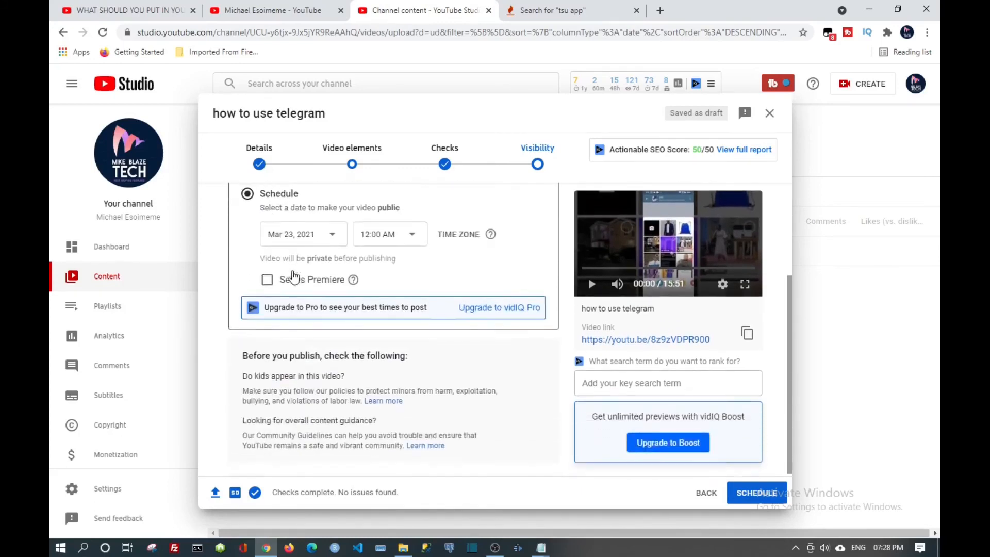
{"action": "scroll", "coordinate": [294, 278], "scroll_direction": "up", "scroll_amount": 3}
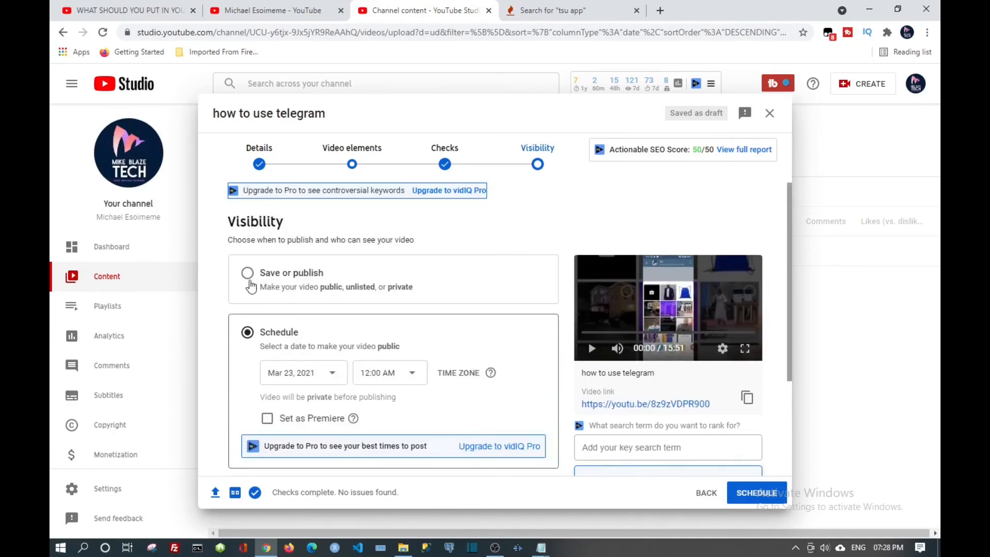
{"action": "left_click", "coordinate": [248, 274]}
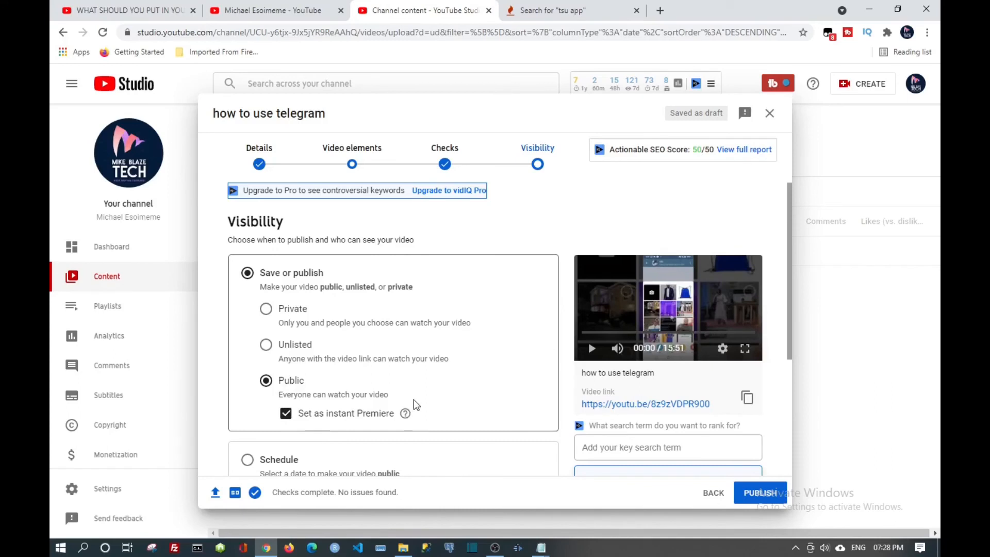
Publish the video and close the published-video sharing dialog.
{"action": "scroll", "coordinate": [416, 403], "scroll_direction": "down", "scroll_amount": 3}
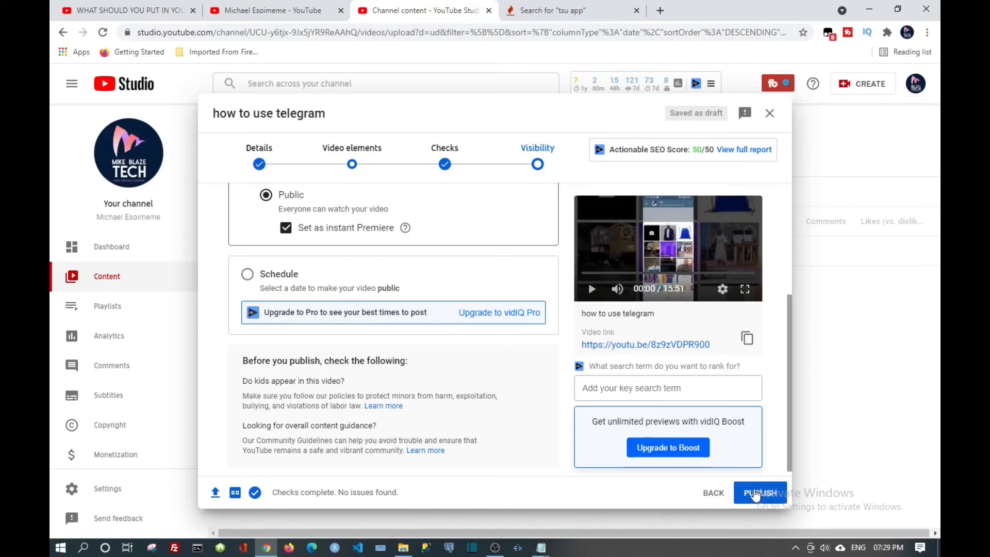
{"action": "left_click", "coordinate": [755, 494]}
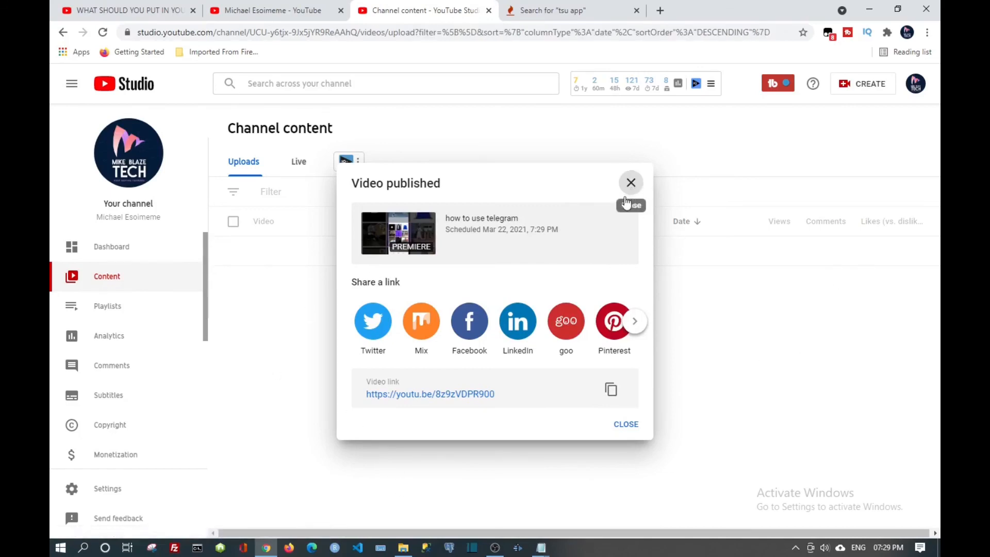
{"action": "left_click", "coordinate": [631, 185]}
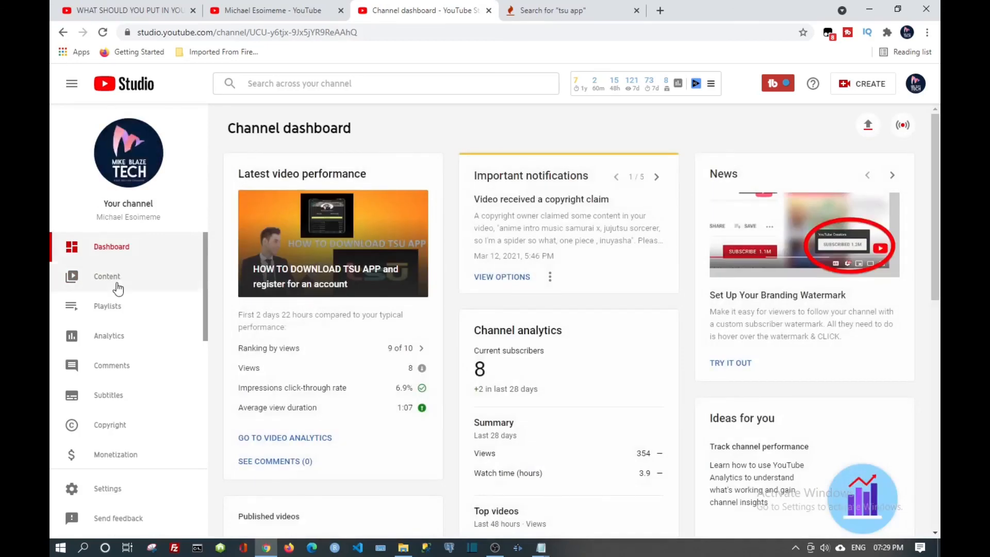
Open your public channel page and pause the featured video playing there.
{"action": "left_click", "coordinate": [917, 86]}
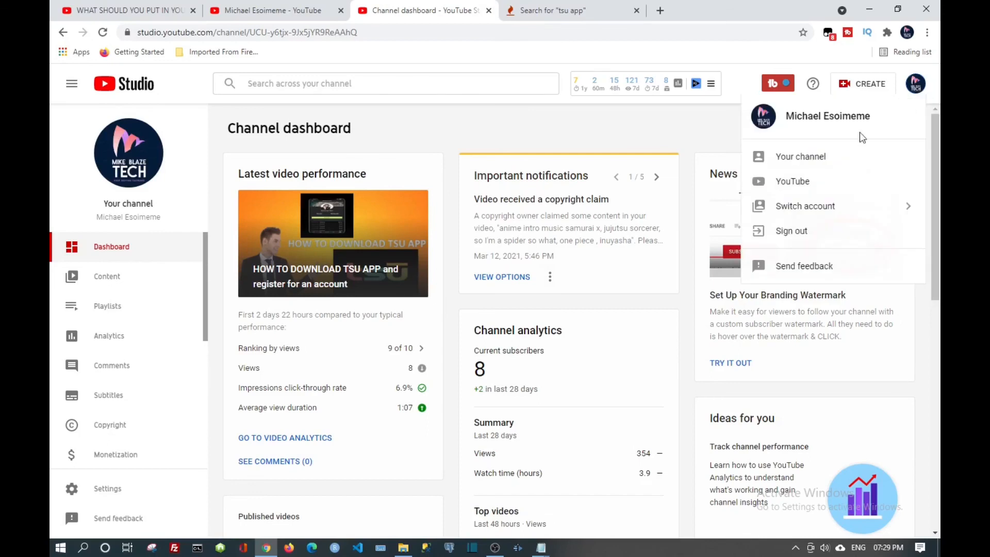
{"action": "left_click", "coordinate": [827, 156]}
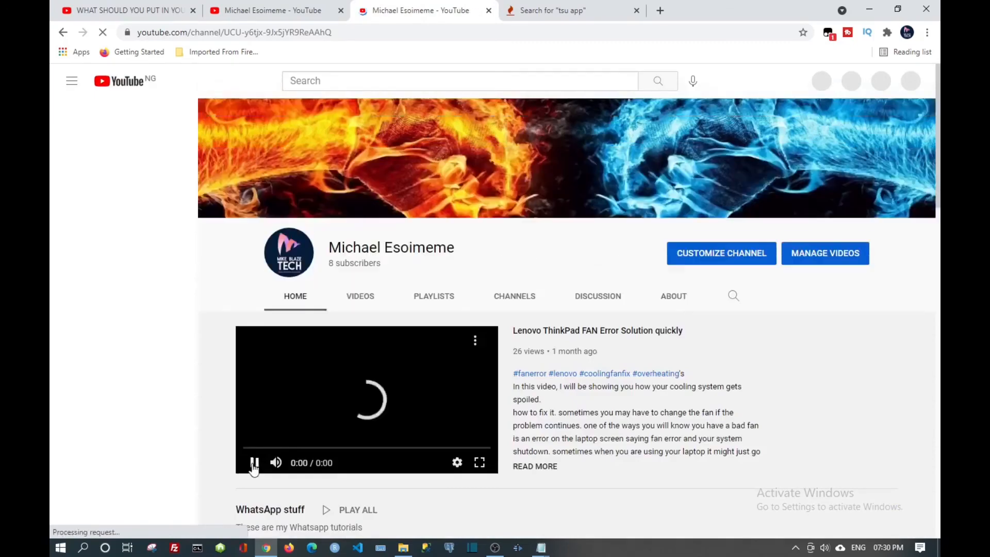
{"action": "left_click", "coordinate": [253, 464]}
Find the "how to use telegram" Premiere in the channel's "useful apps" playlist section and open its watch page.
{"action": "scroll", "coordinate": [386, 403], "scroll_direction": "down", "scroll_amount": 3}
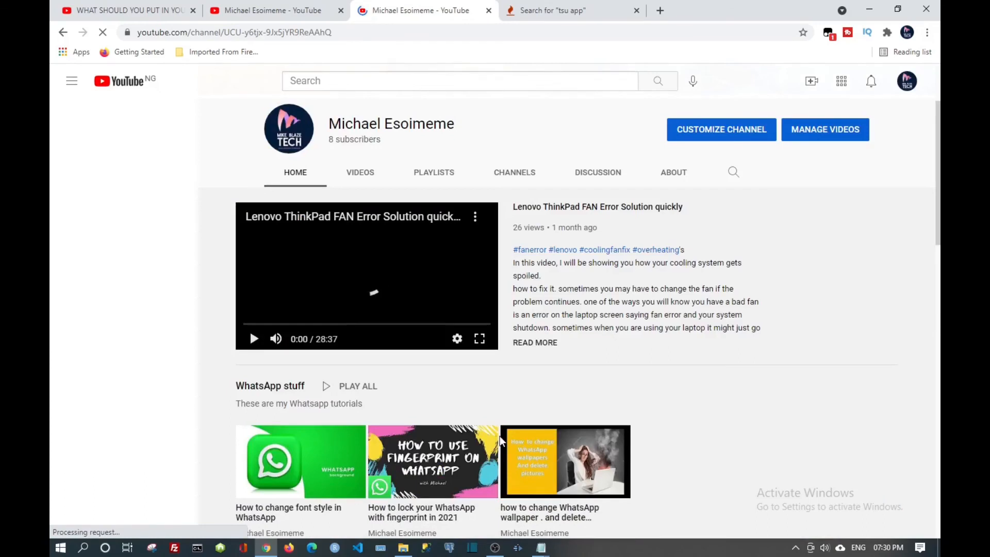
{"action": "scroll", "coordinate": [642, 401], "scroll_direction": "down", "scroll_amount": 2}
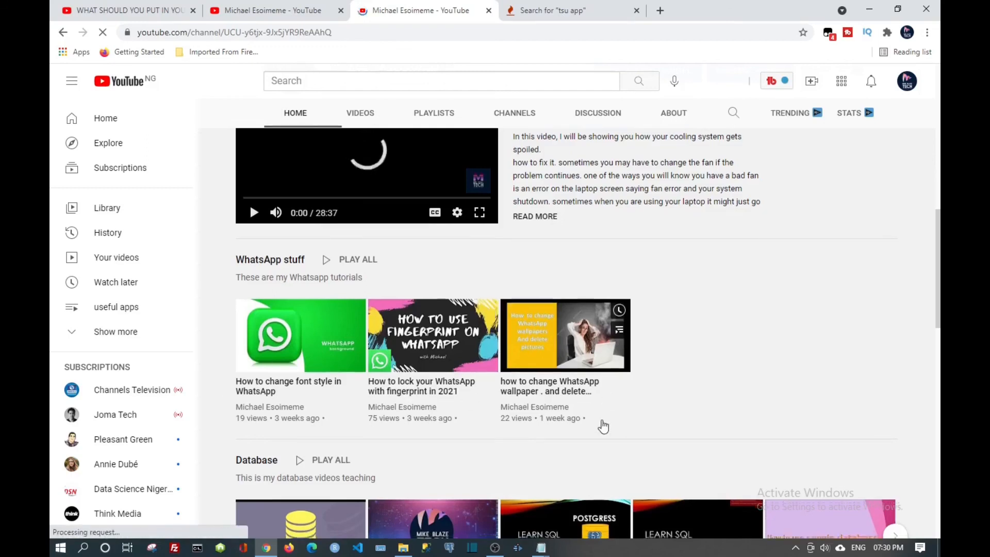
{"action": "scroll", "coordinate": [602, 427], "scroll_direction": "down", "scroll_amount": 3}
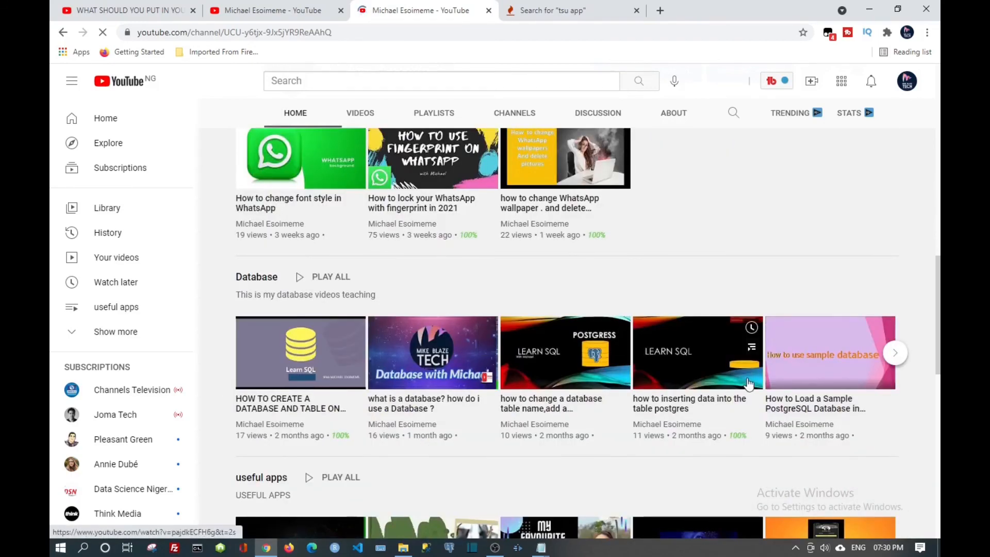
{"action": "scroll", "coordinate": [749, 384], "scroll_direction": "down", "scroll_amount": 4}
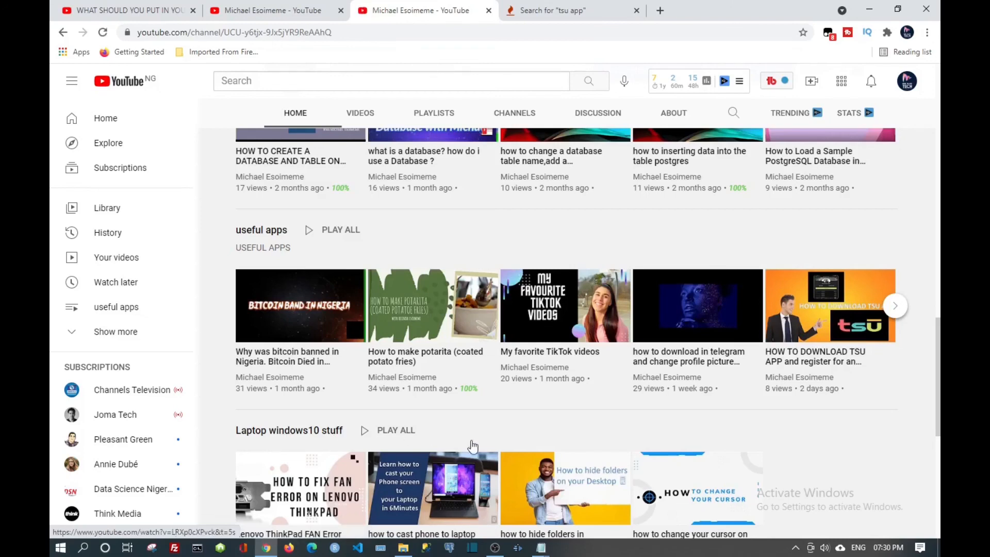
{"action": "left_click", "coordinate": [895, 307]}
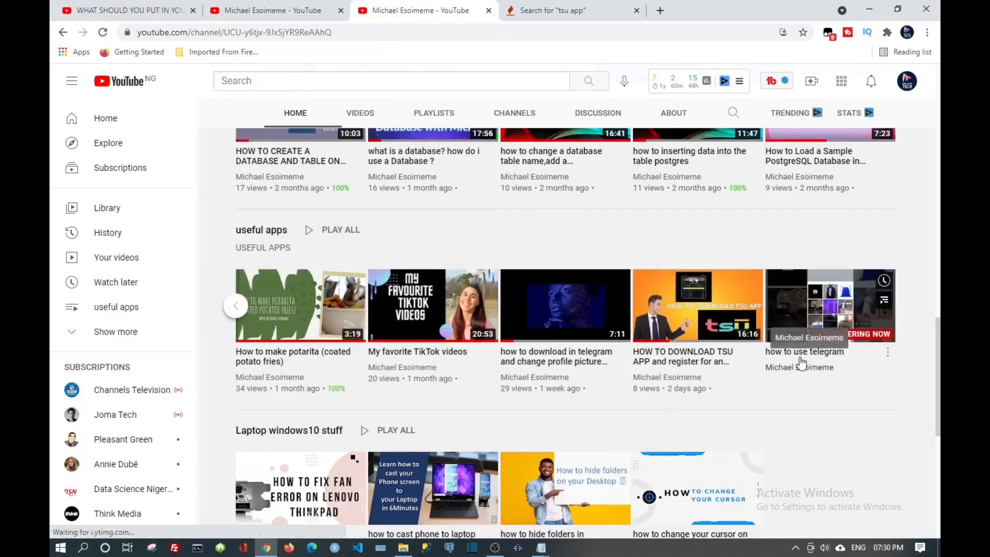
{"action": "left_click", "coordinate": [829, 309]}
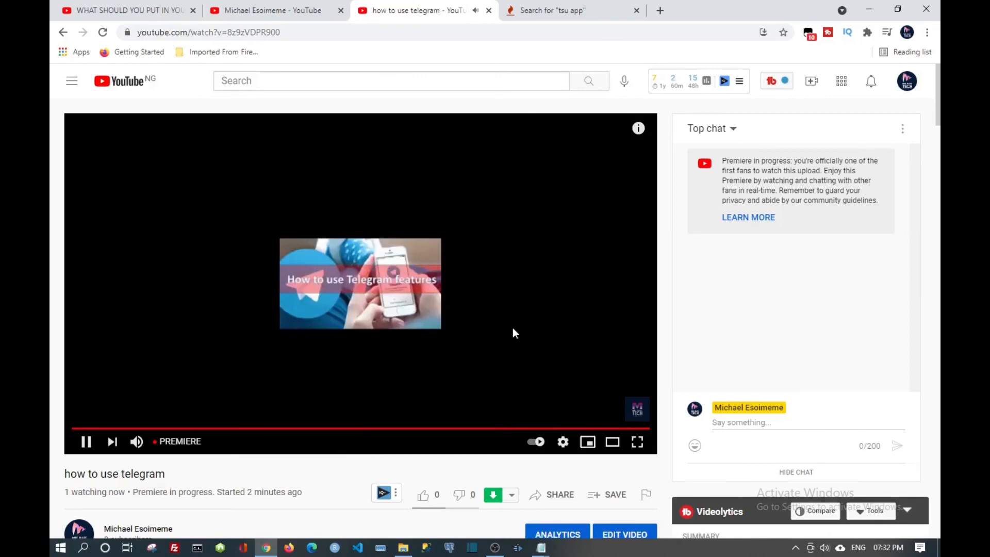
Start a new public comment on the "how to use telegram" video.
{"action": "scroll", "coordinate": [511, 328], "scroll_direction": "down", "scroll_amount": 6}
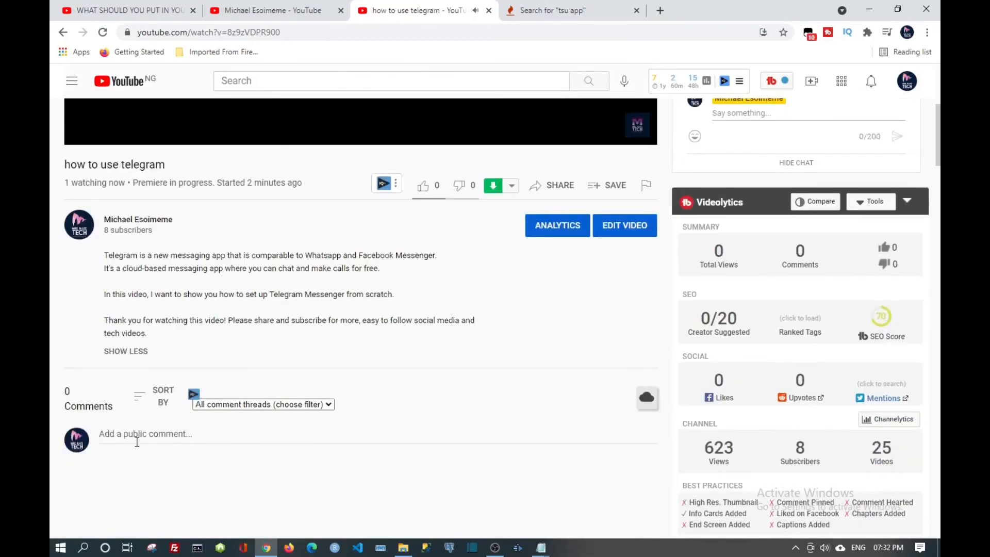
{"action": "left_click", "coordinate": [110, 437]}
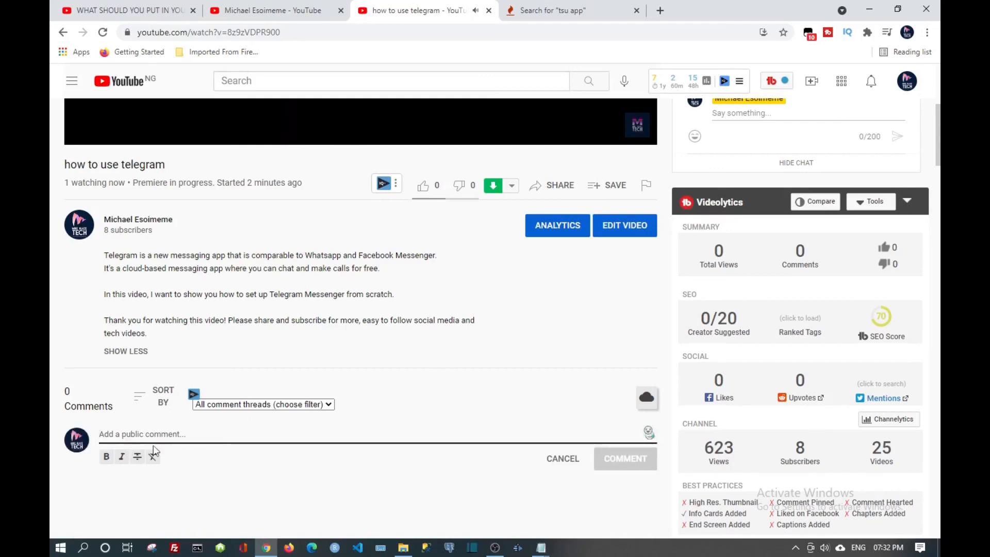